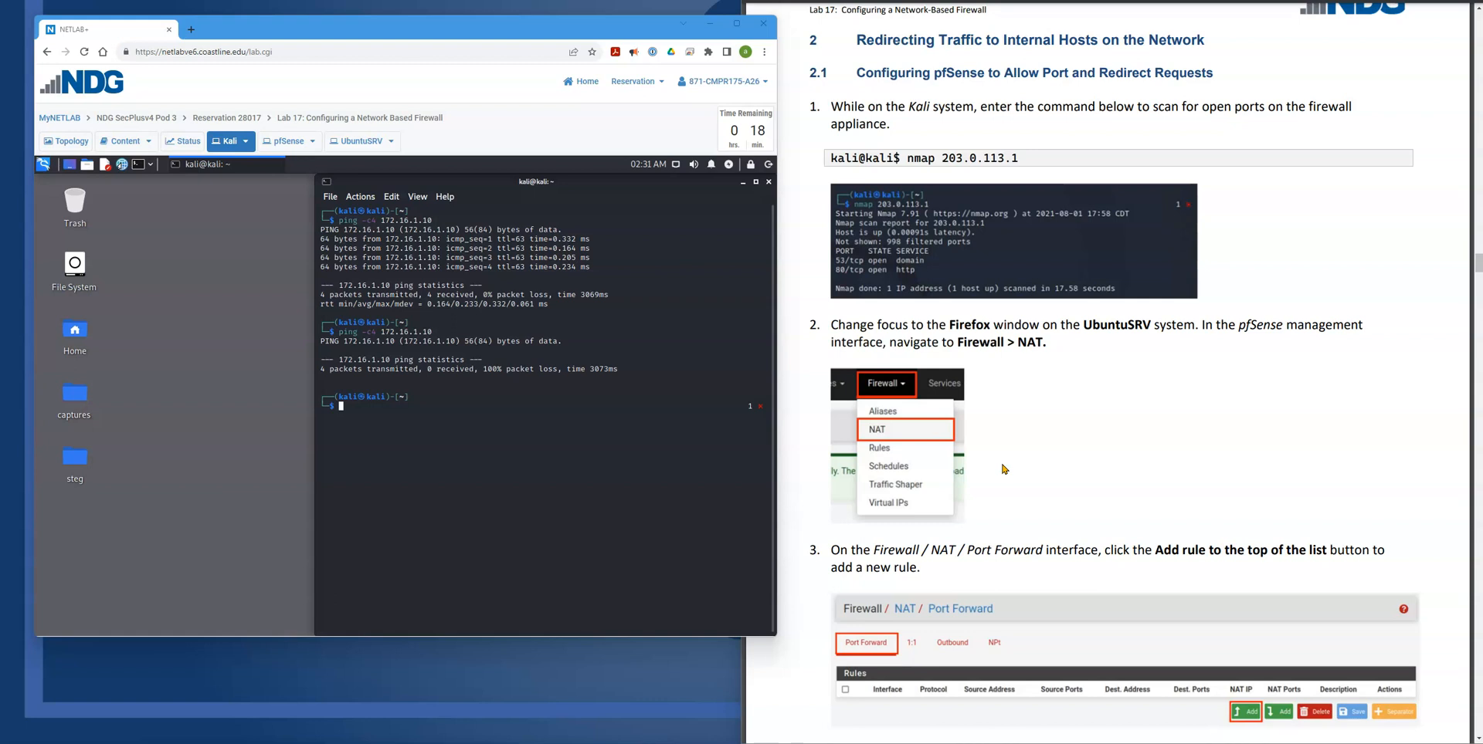
Step: Scan the firewall at 203.0.113.1 for open ports with nmap in the Kali terminal
click(341, 409)
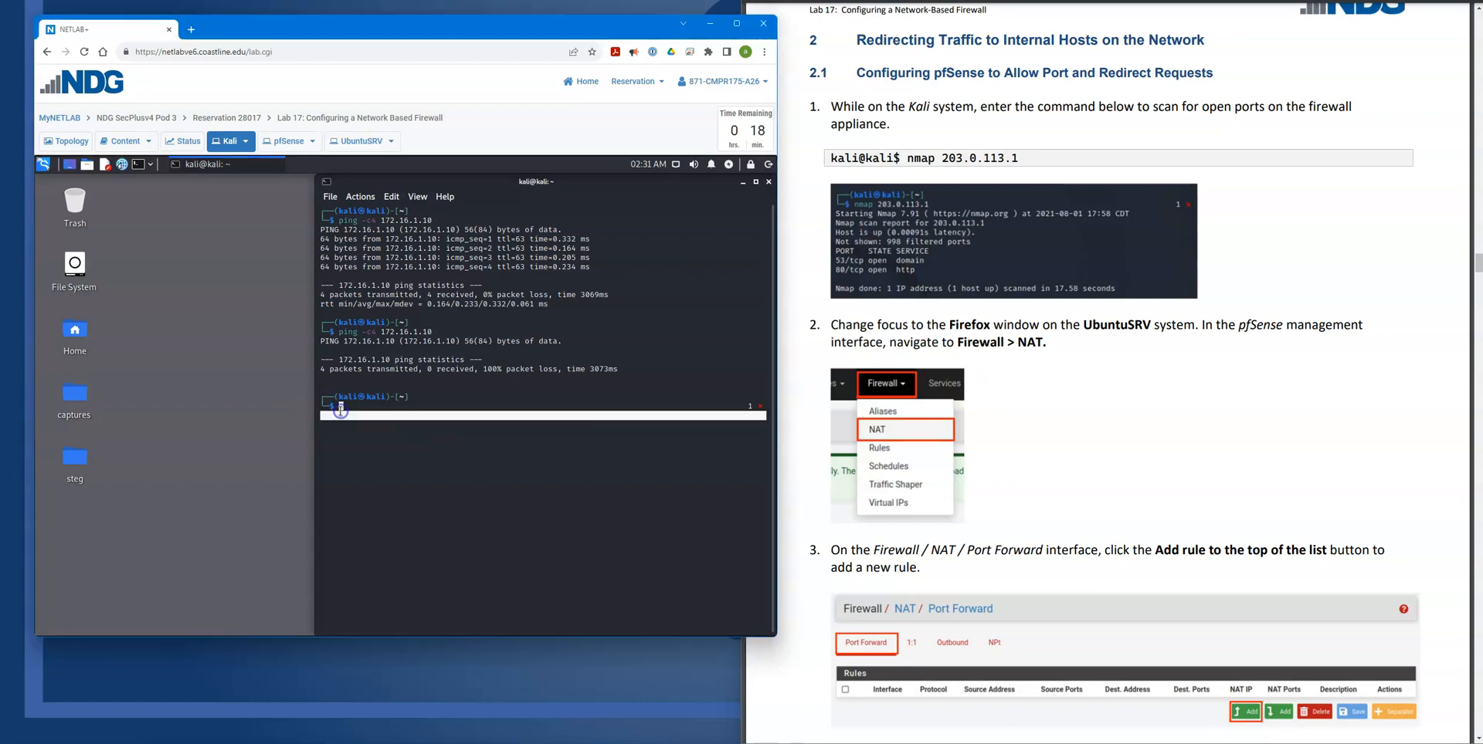
text(nmap 203.0.113.1)
key(Return)
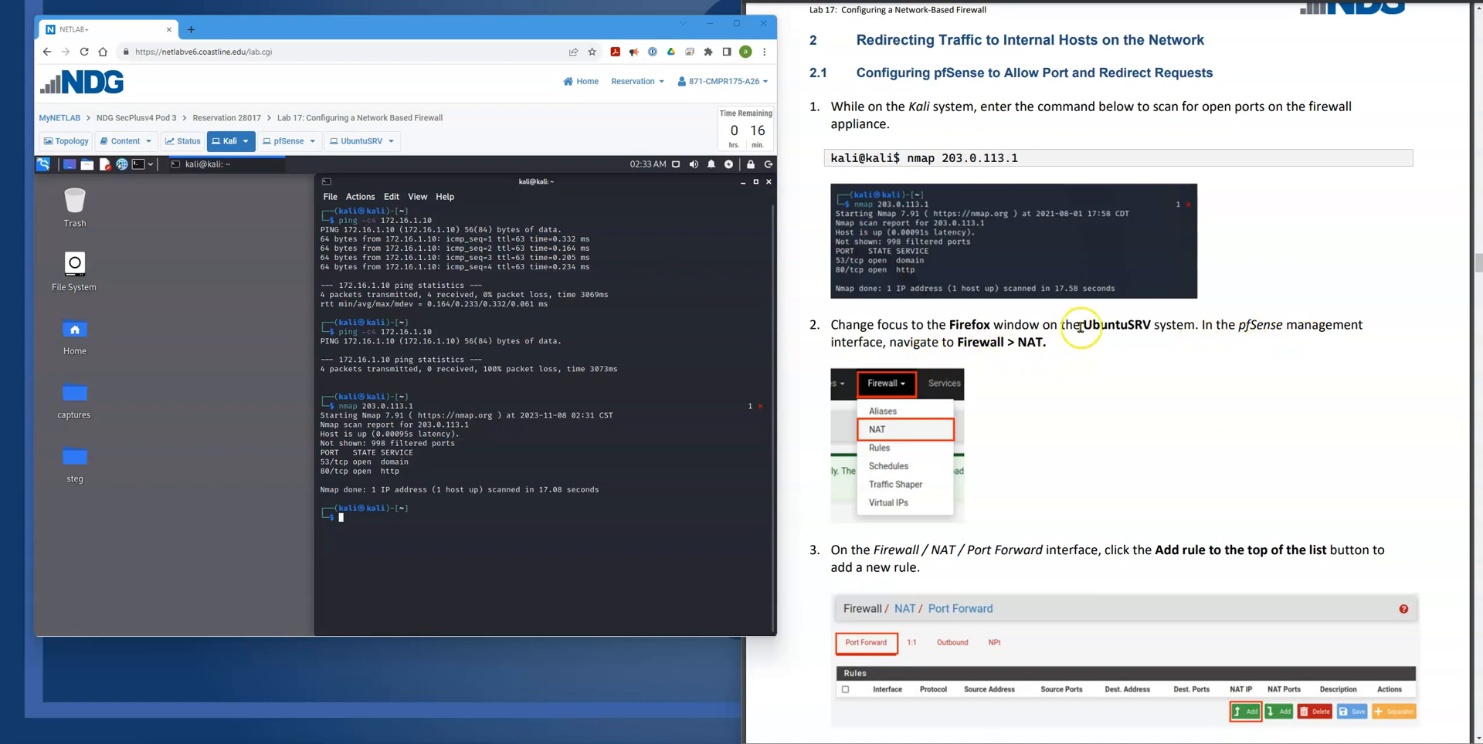
Step: Switch to the UbuntuSRV machine and start a new NAT port forward rule at the top of pfSense's rule list
click(357, 142)
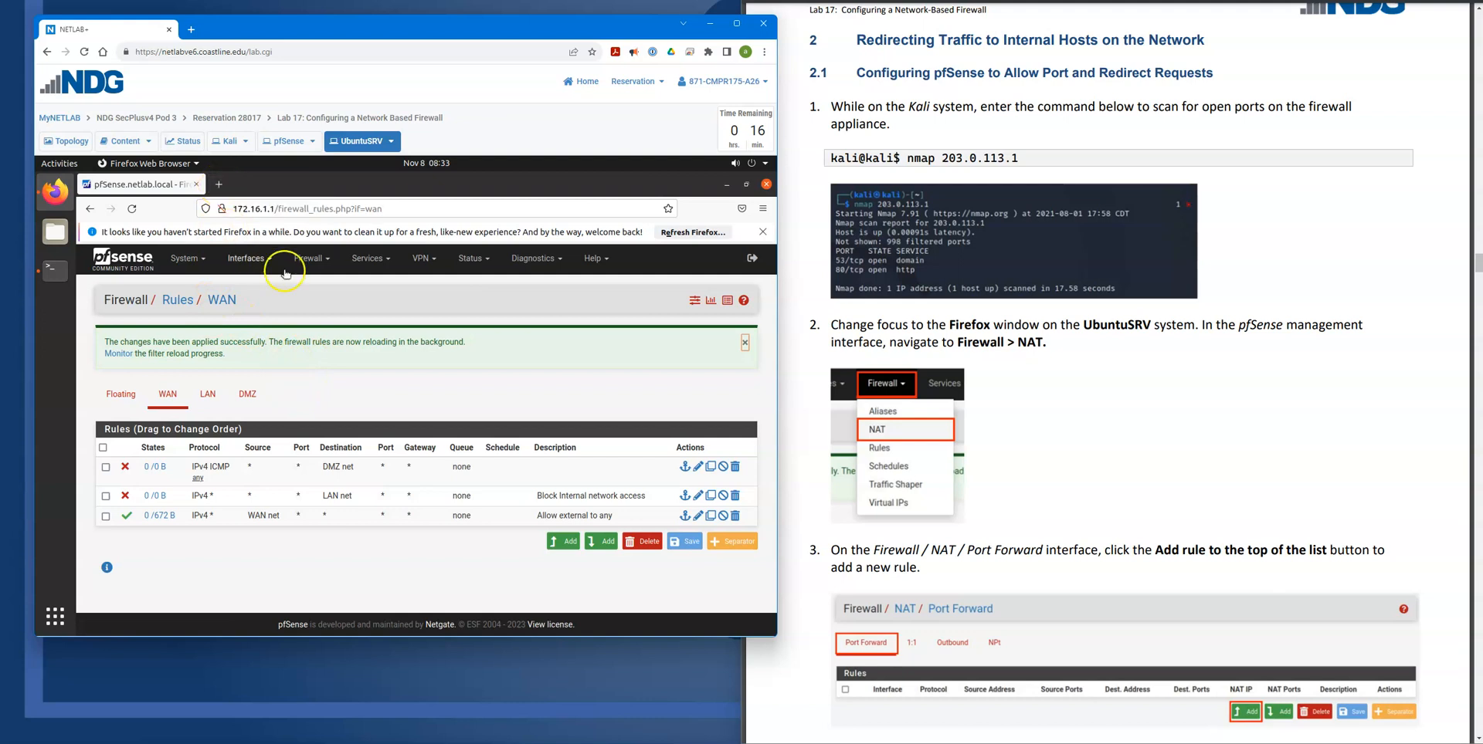
click(318, 259)
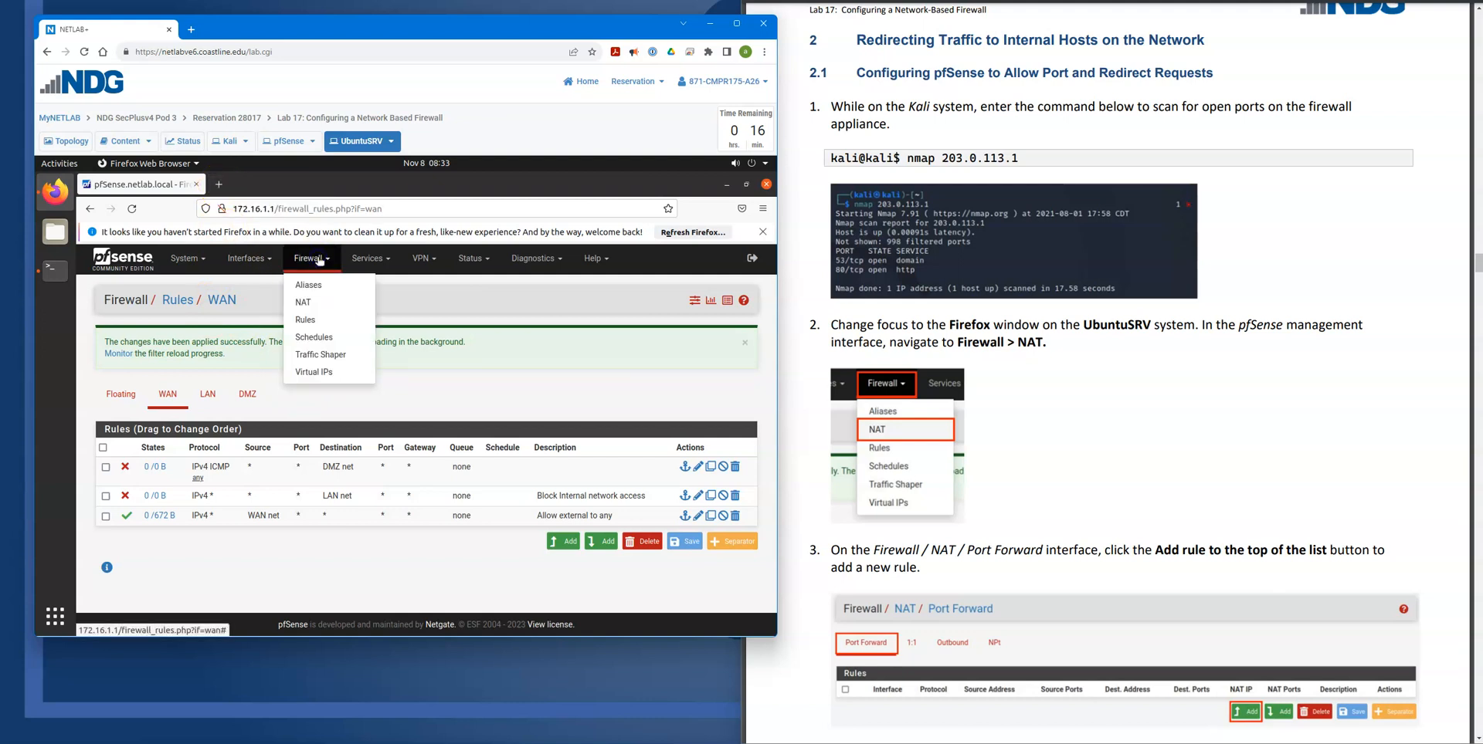
click(315, 302)
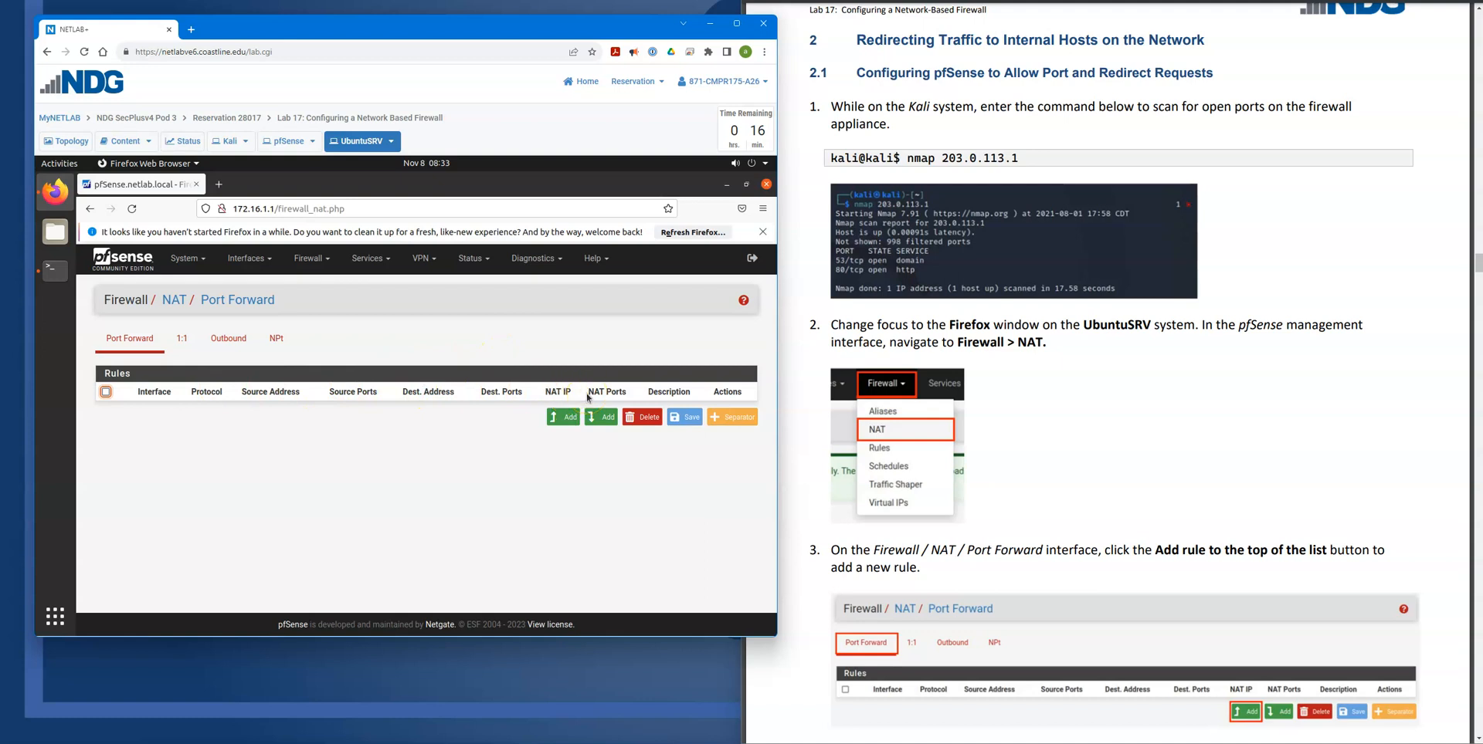
click(126, 342)
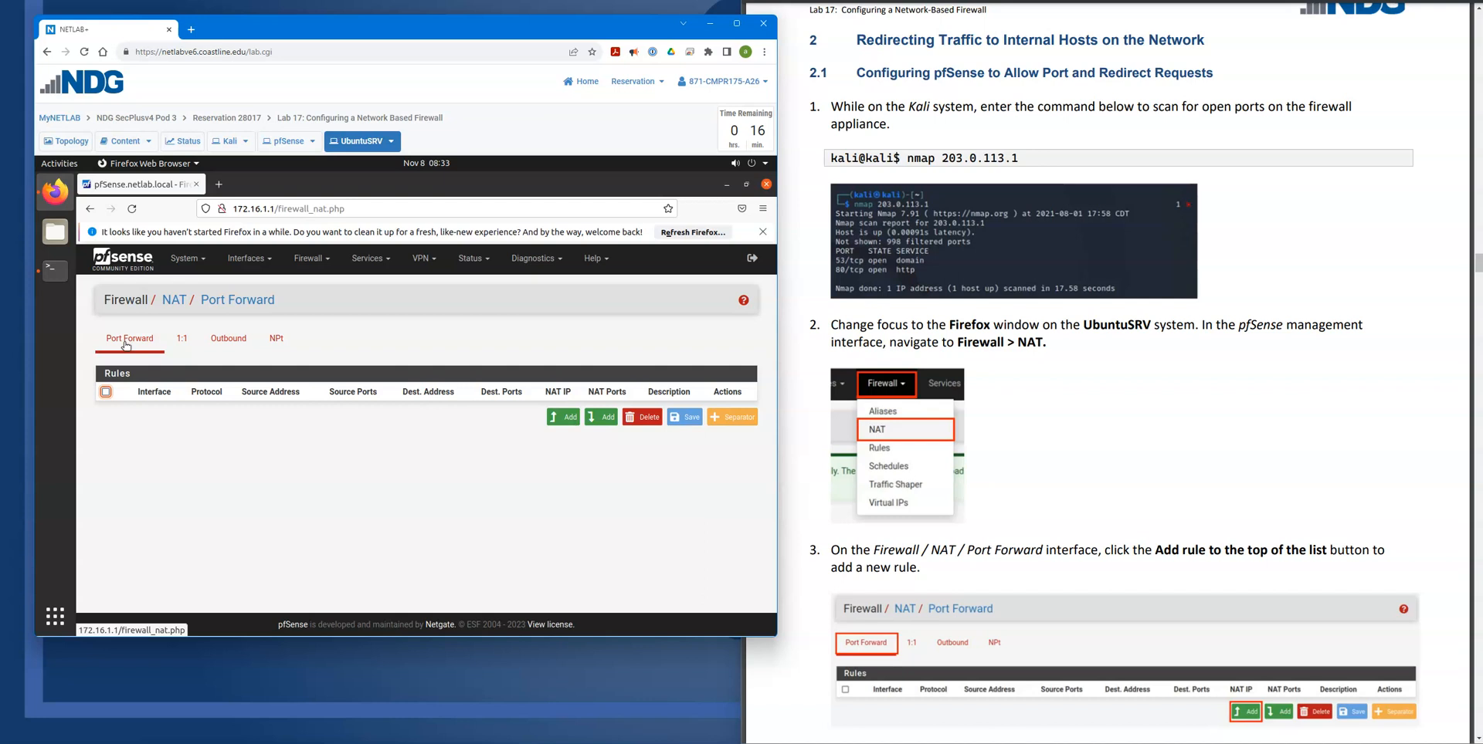
click(557, 421)
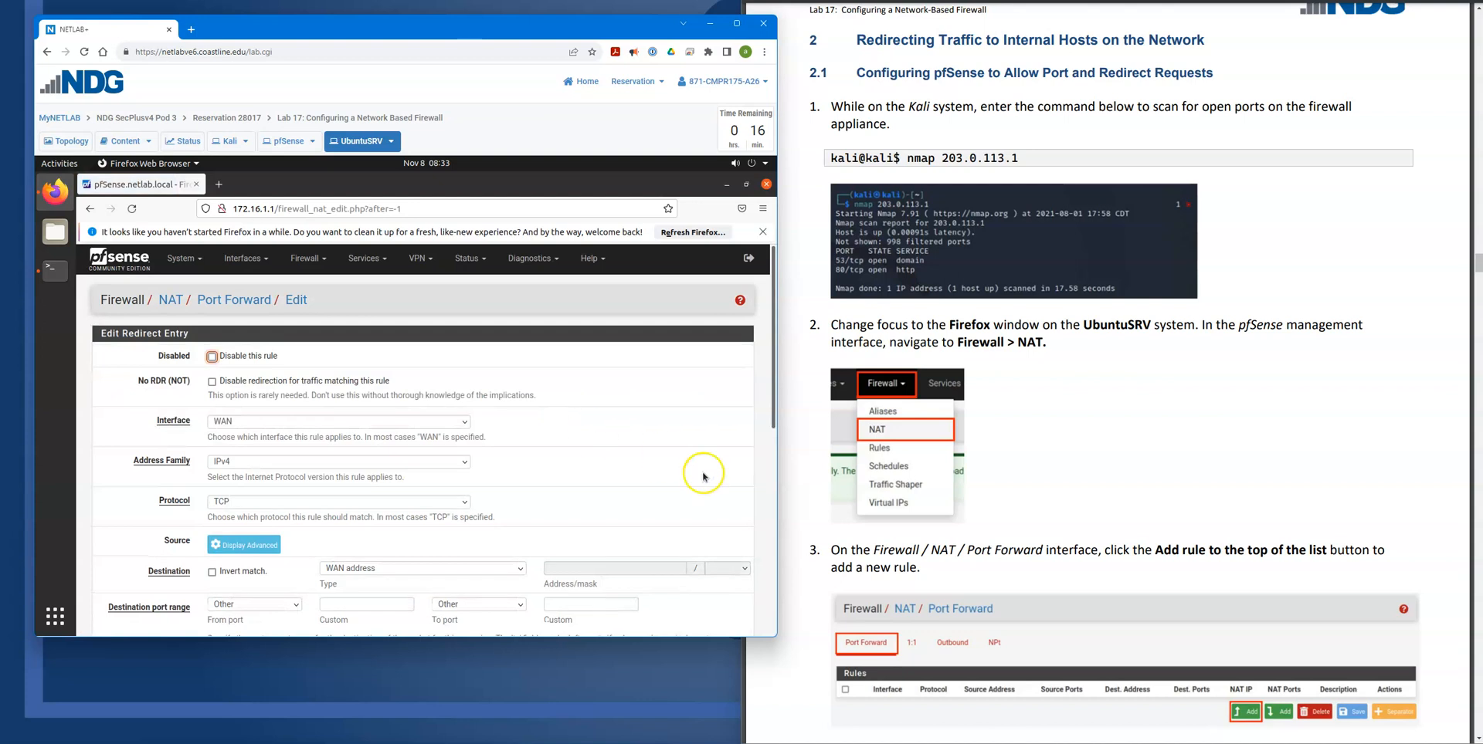
scroll(977, 569, down, 3)
scroll(977, 569, down, 10)
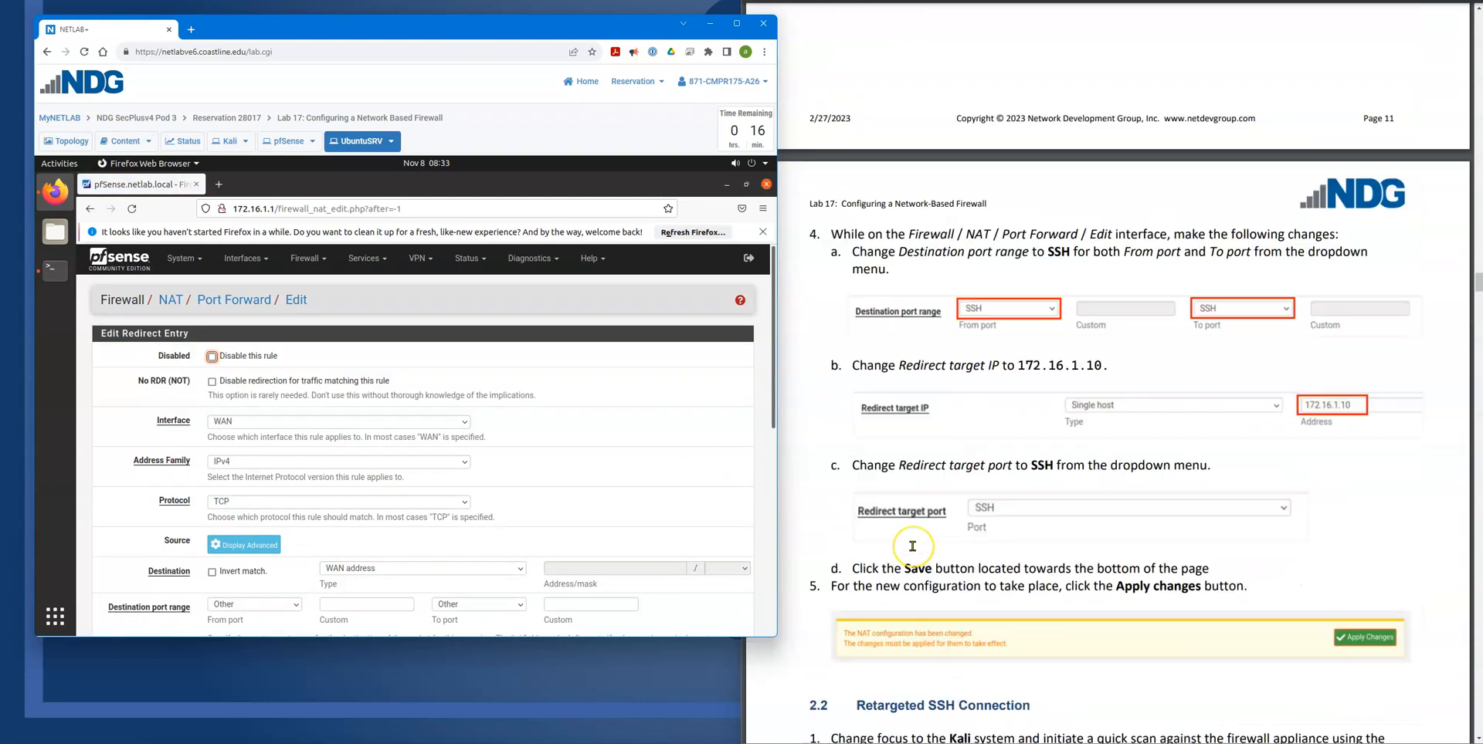
scroll(912, 546, up, 1)
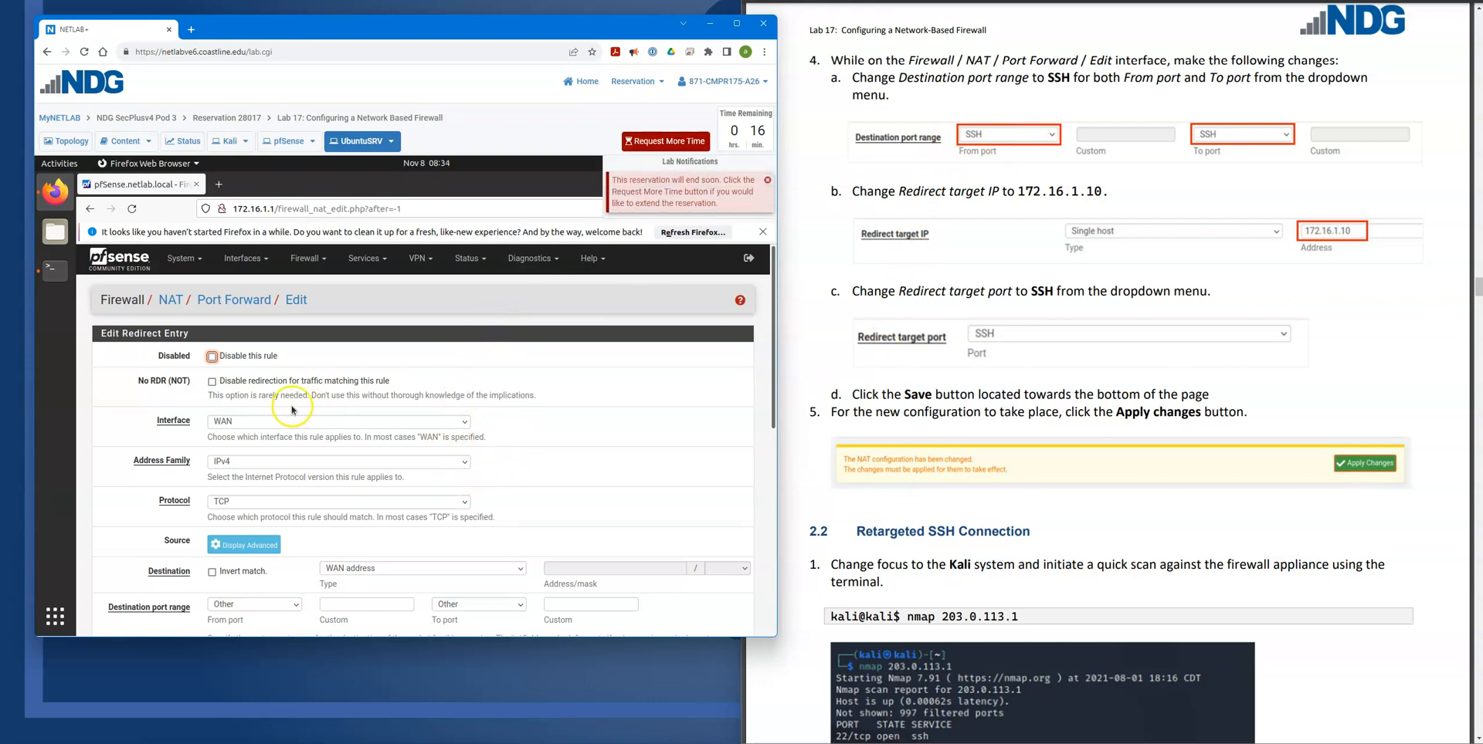
Step: Request more time for the lab reservation and dismiss the confirmation
click(664, 140)
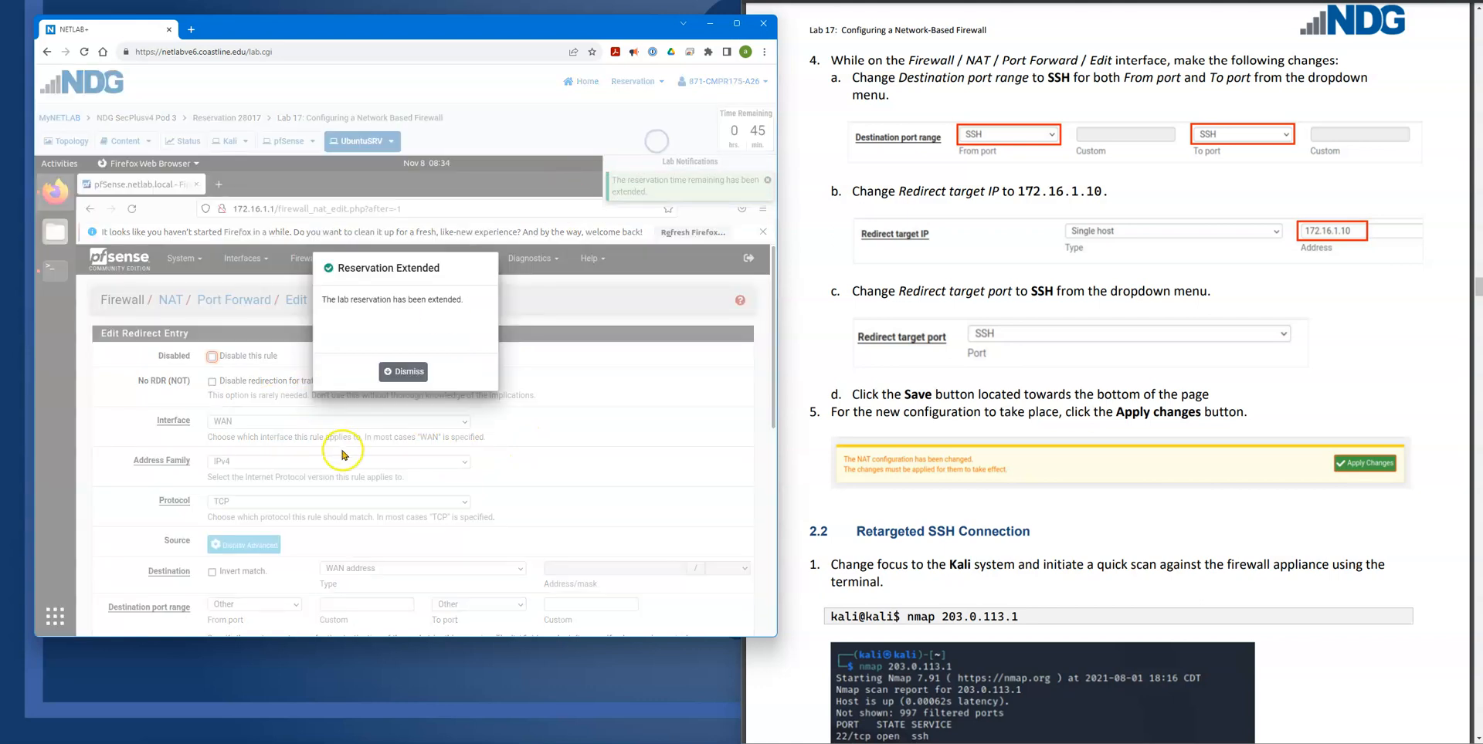
click(388, 371)
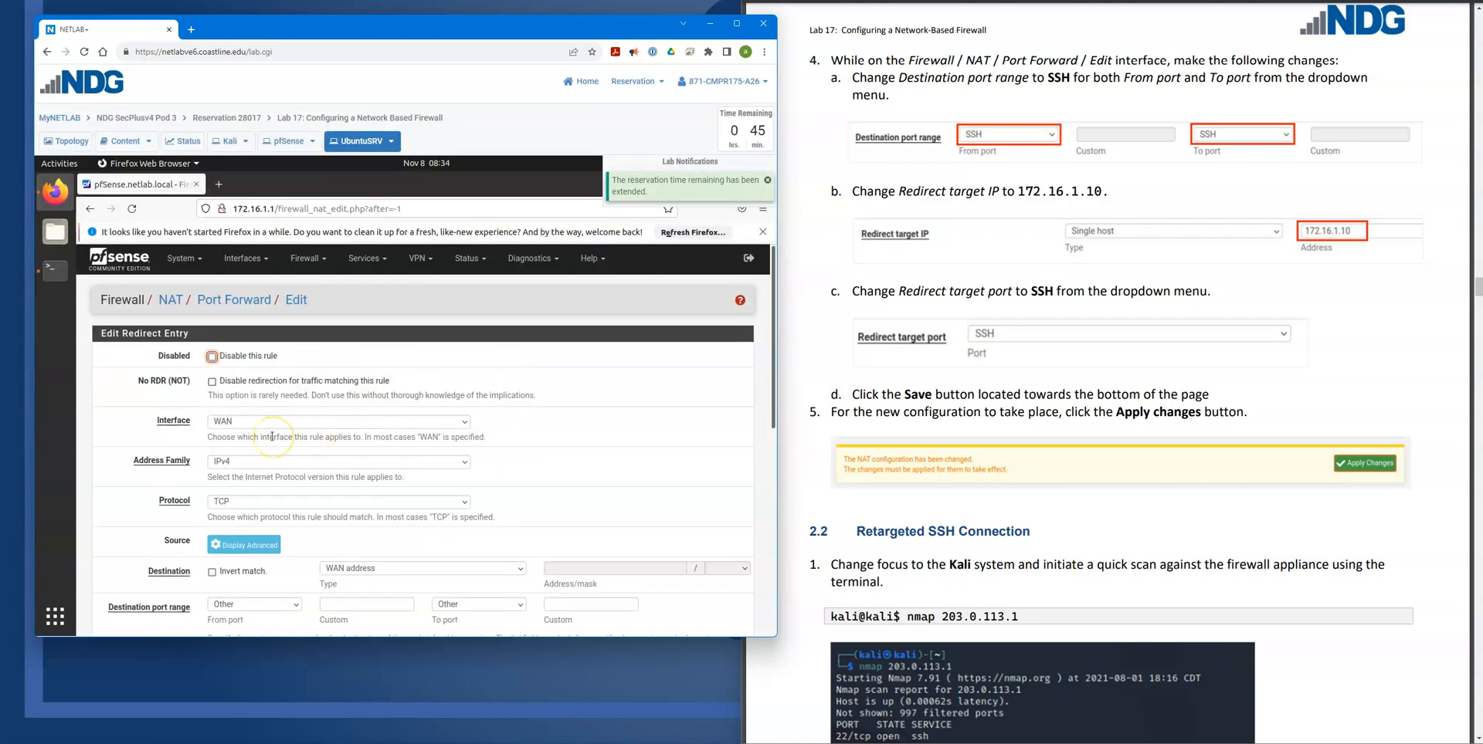
Step: Set the redirect entry's destination port range to SSH for both the from port and the to port
scroll(270, 440, down, 3)
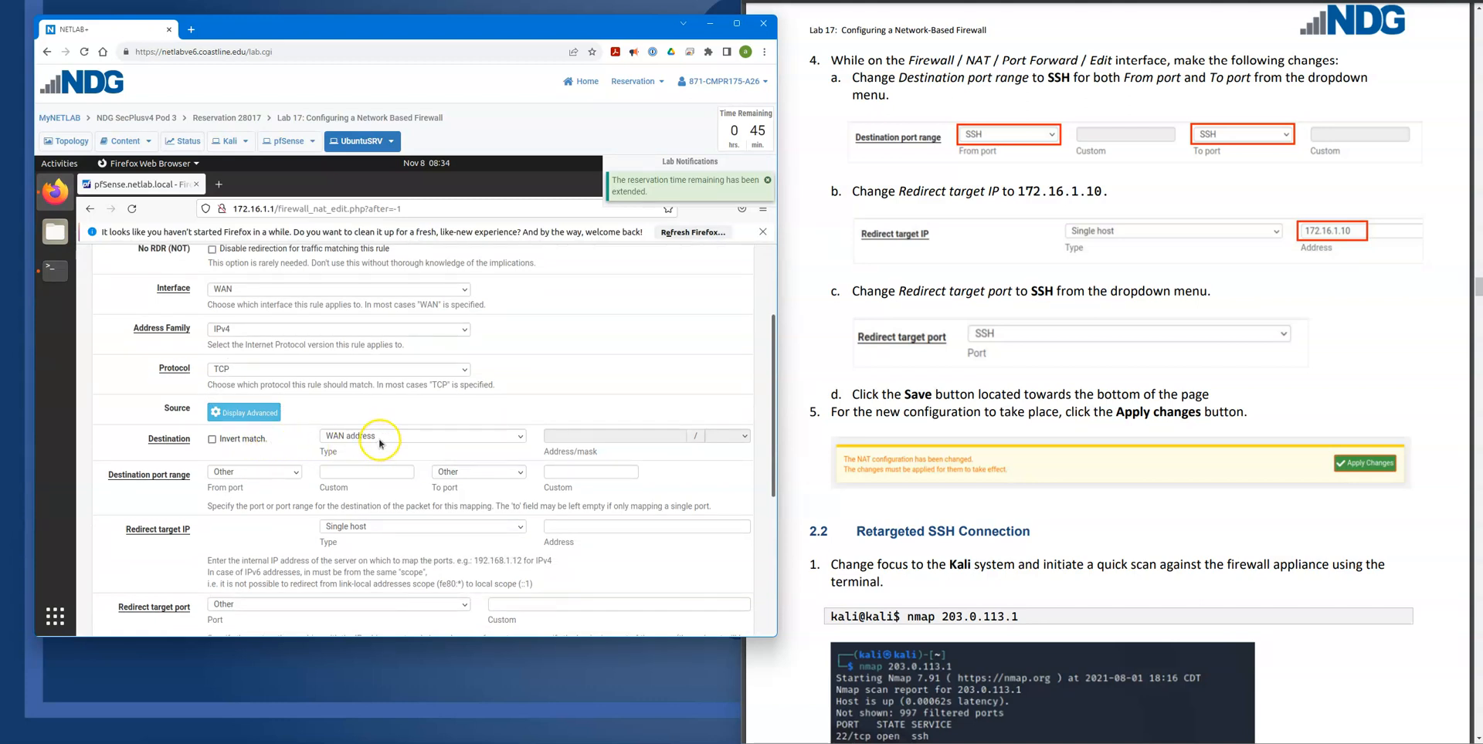
click(262, 472)
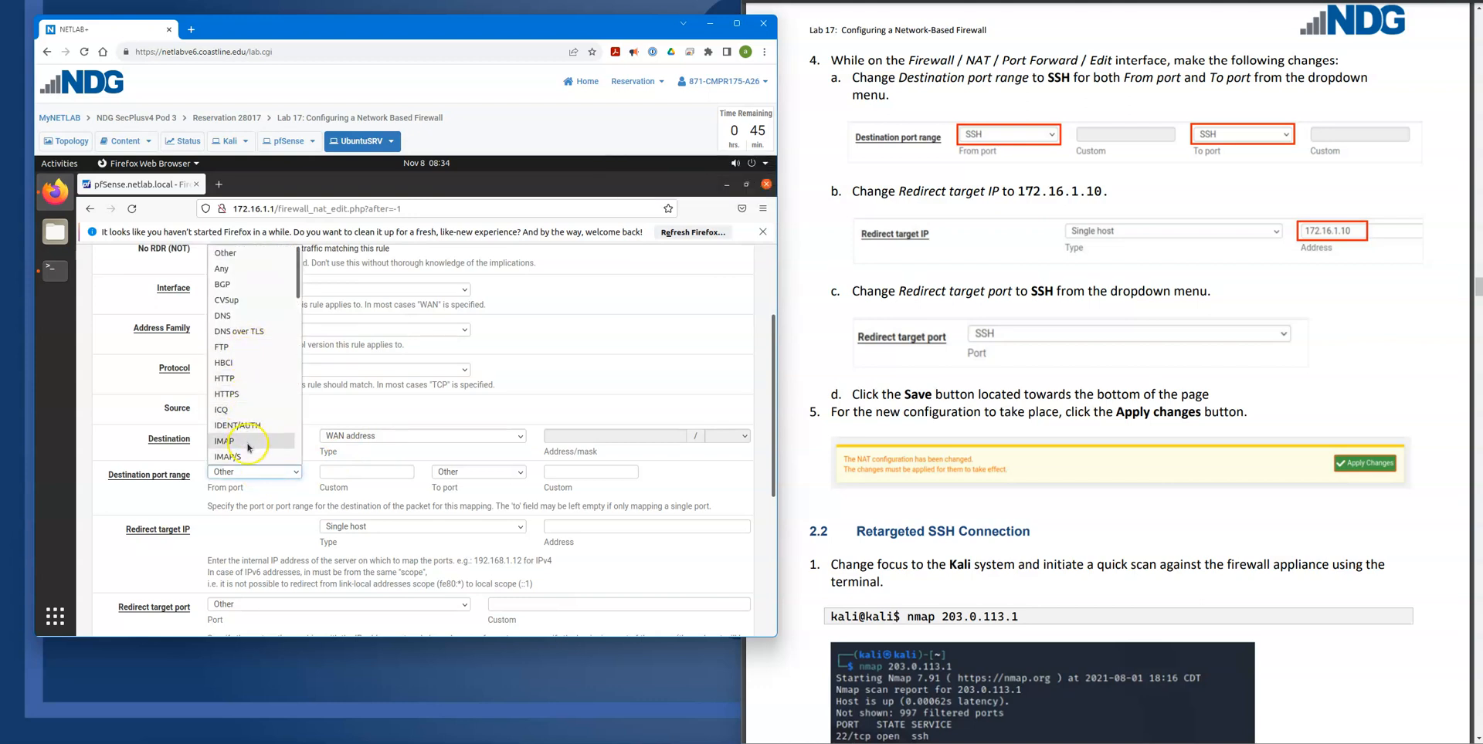
scroll(248, 447, down, 3)
scroll(248, 447, down, 3)
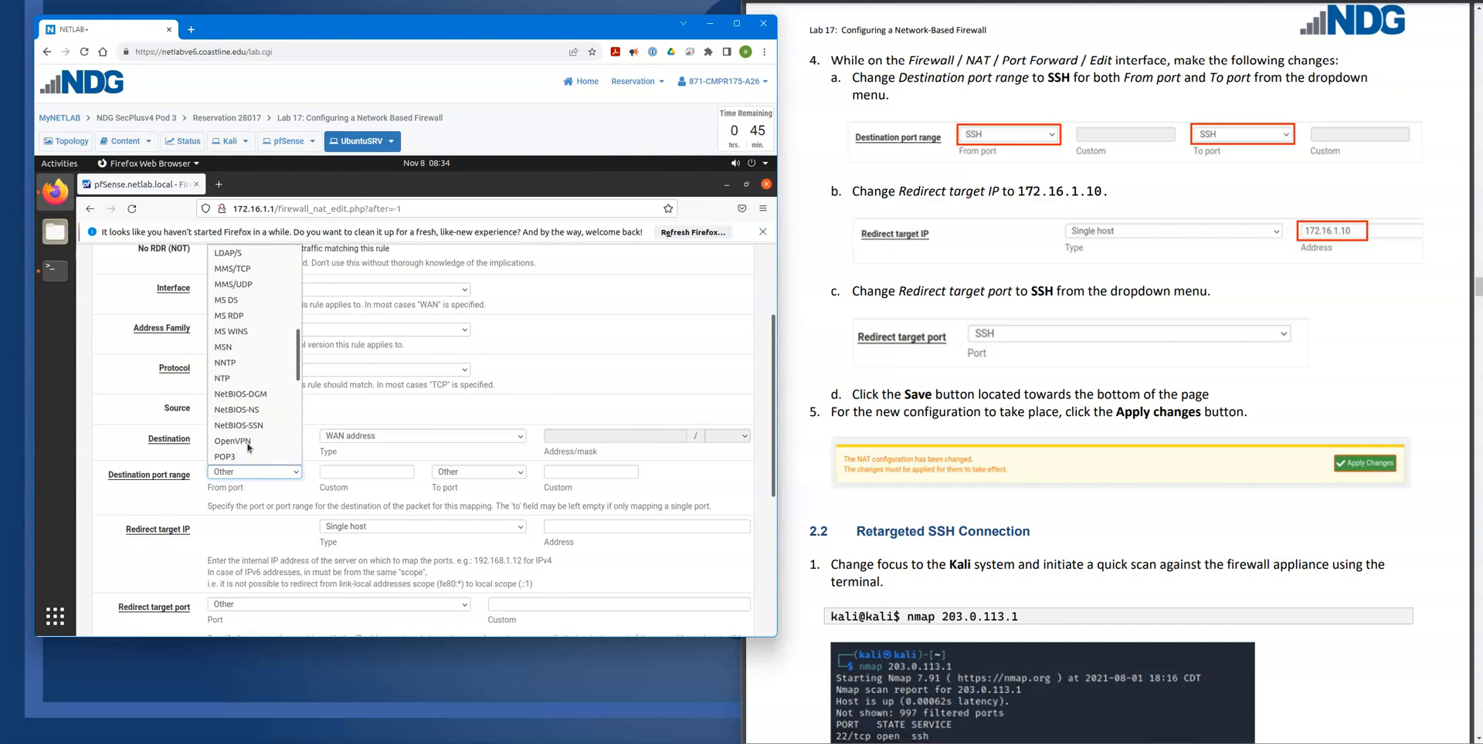
scroll(244, 459, down, 1)
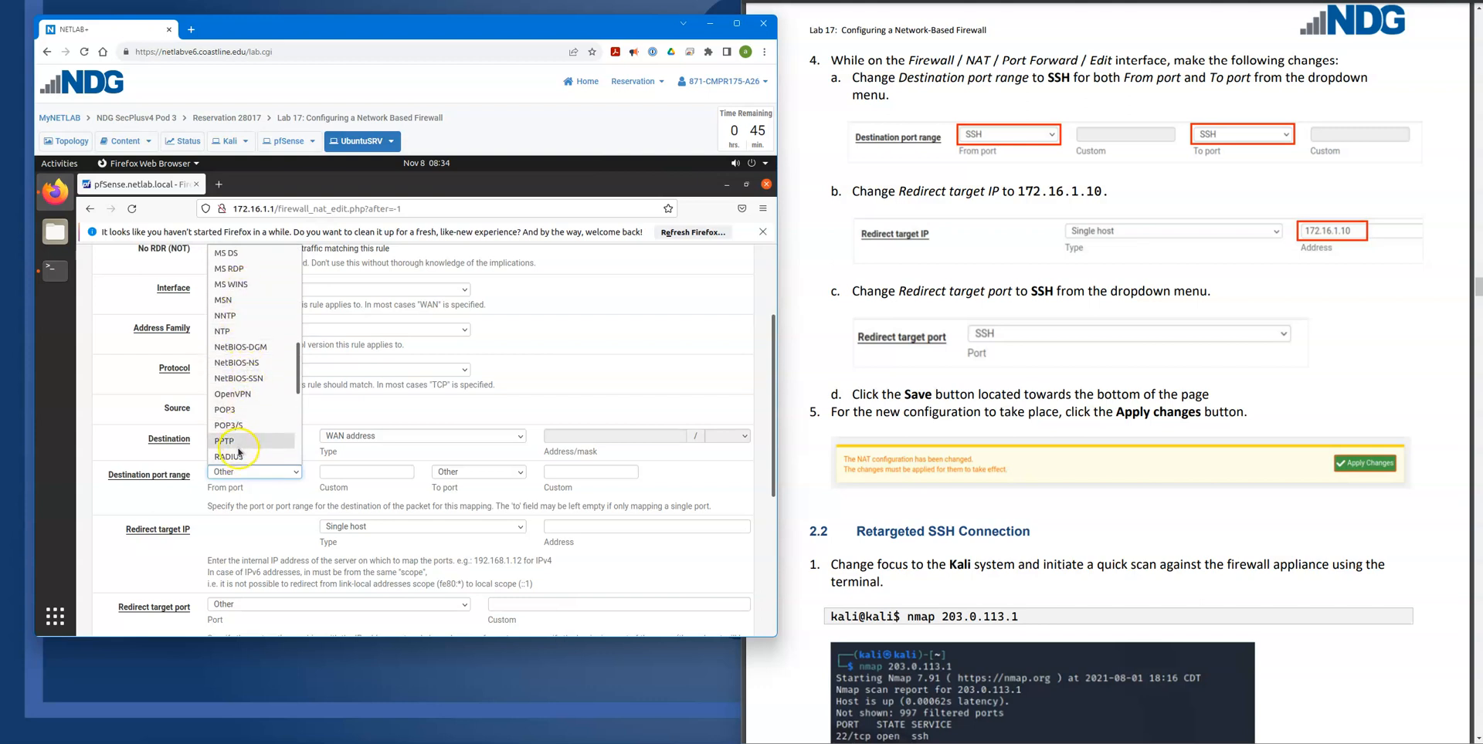
scroll(240, 452, down, 2)
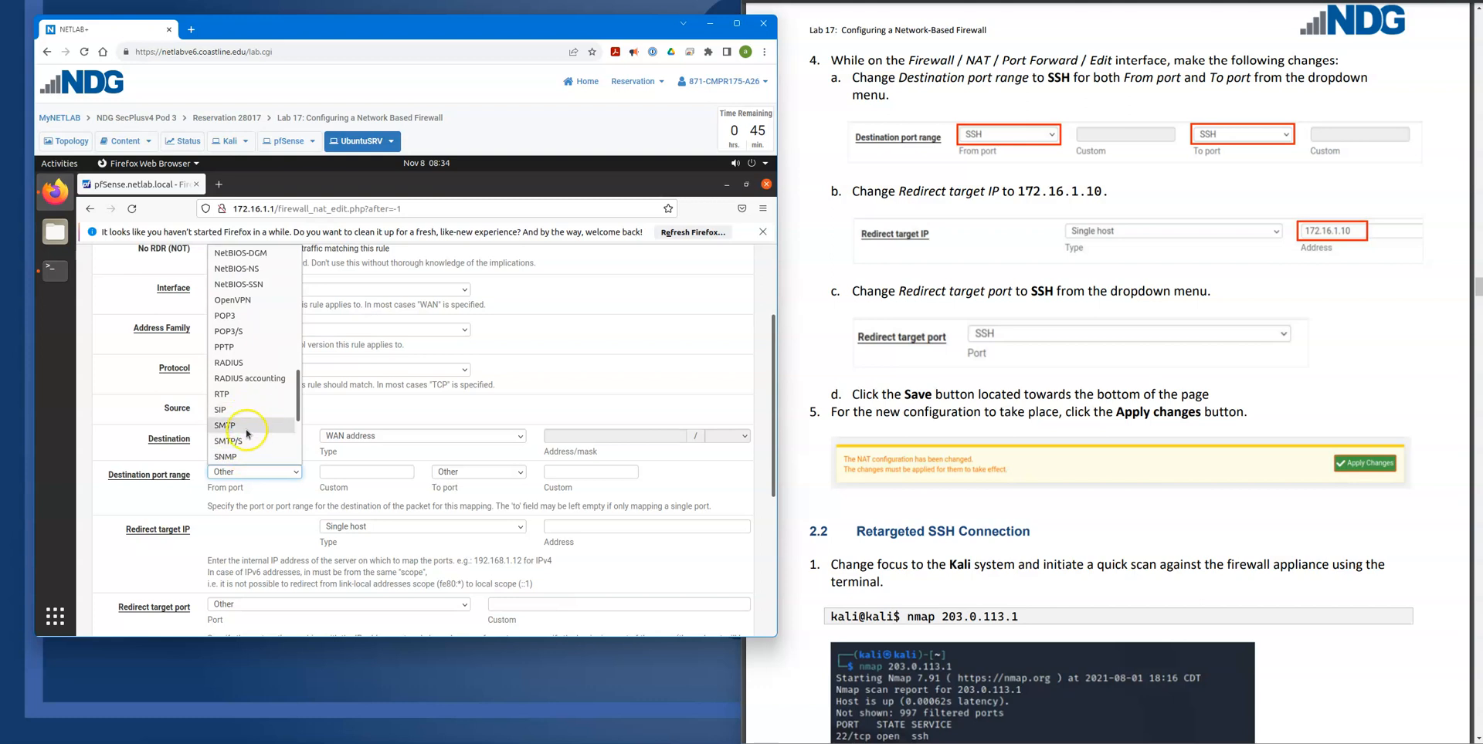
scroll(247, 445, down, 2)
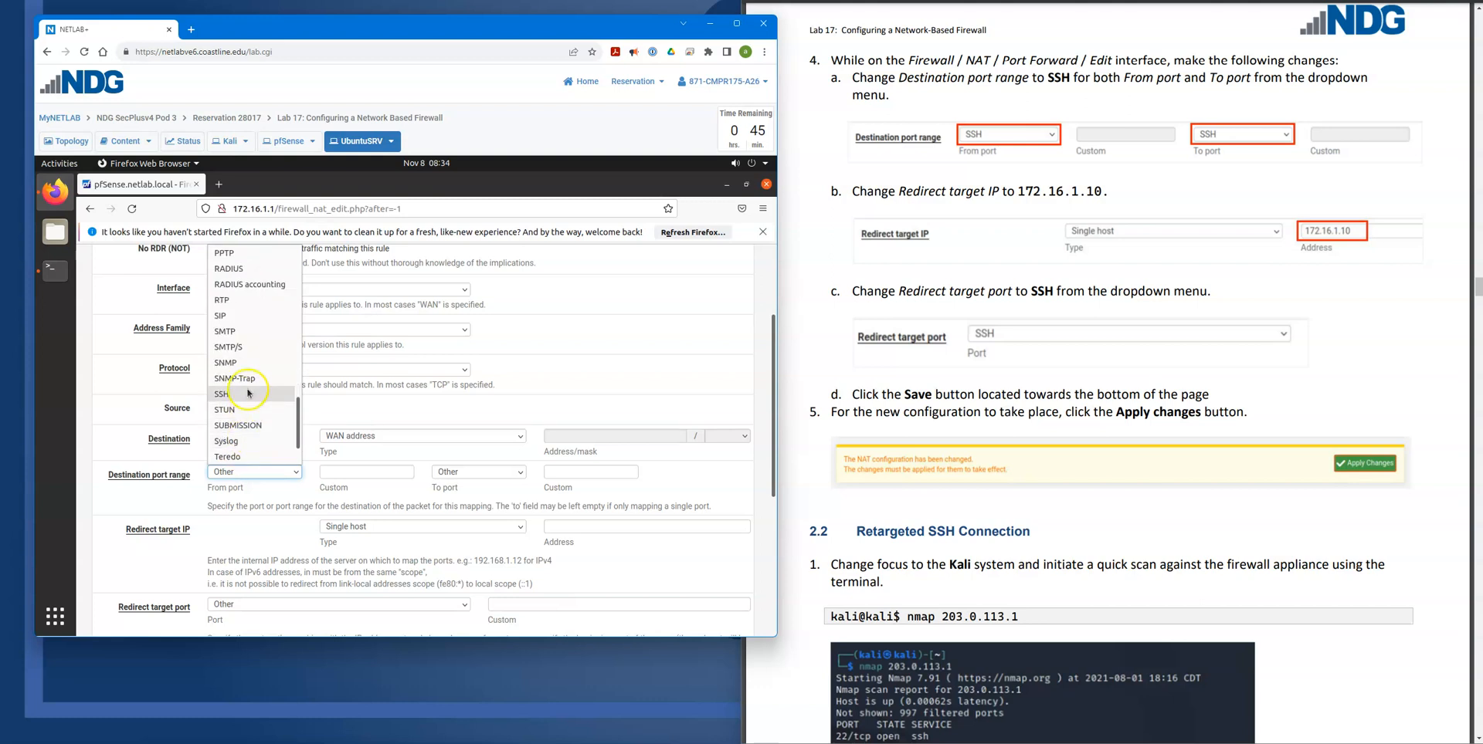
click(247, 389)
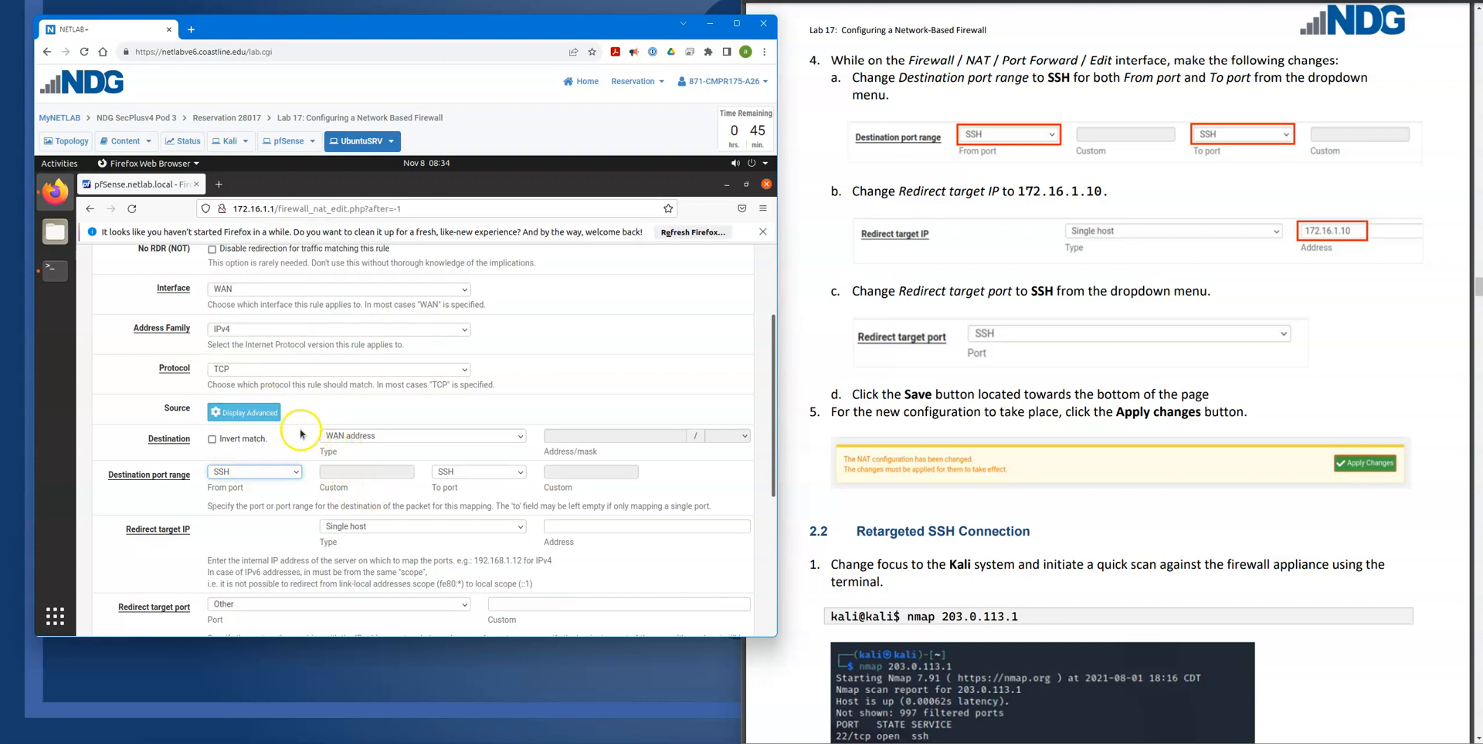
click(502, 473)
click(502, 474)
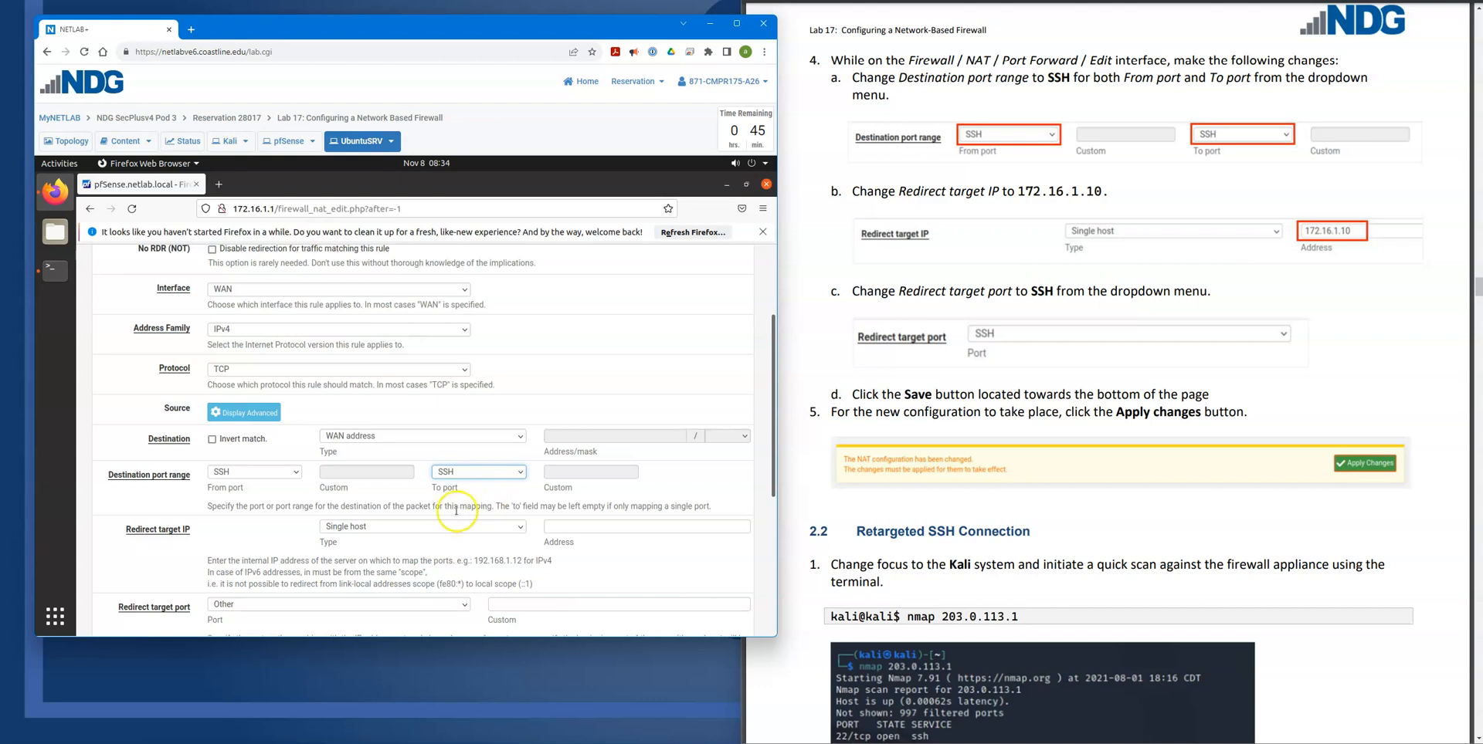
Step: Keep the redirect target IP type as Single host and enter 17.16.1.10 as its address
click(430, 527)
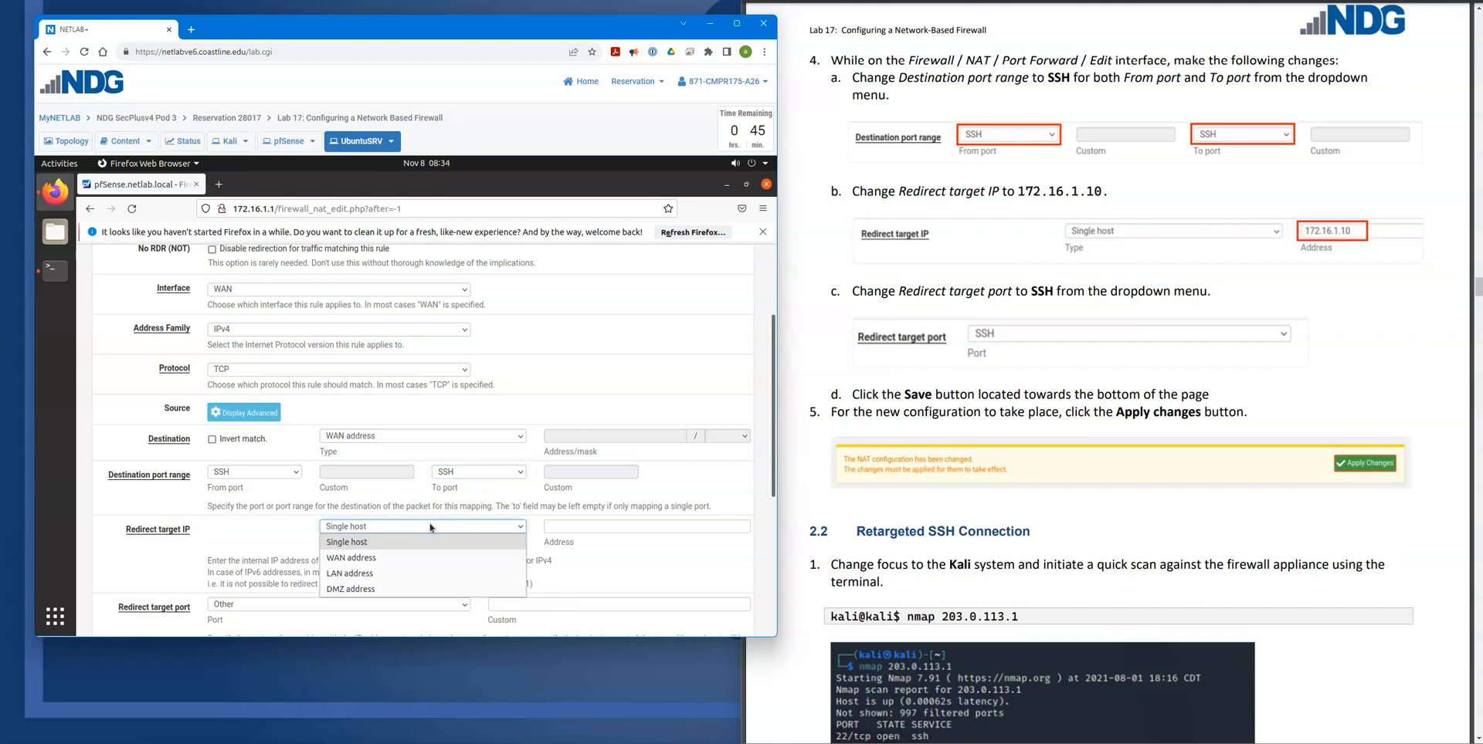
click(424, 527)
click(425, 539)
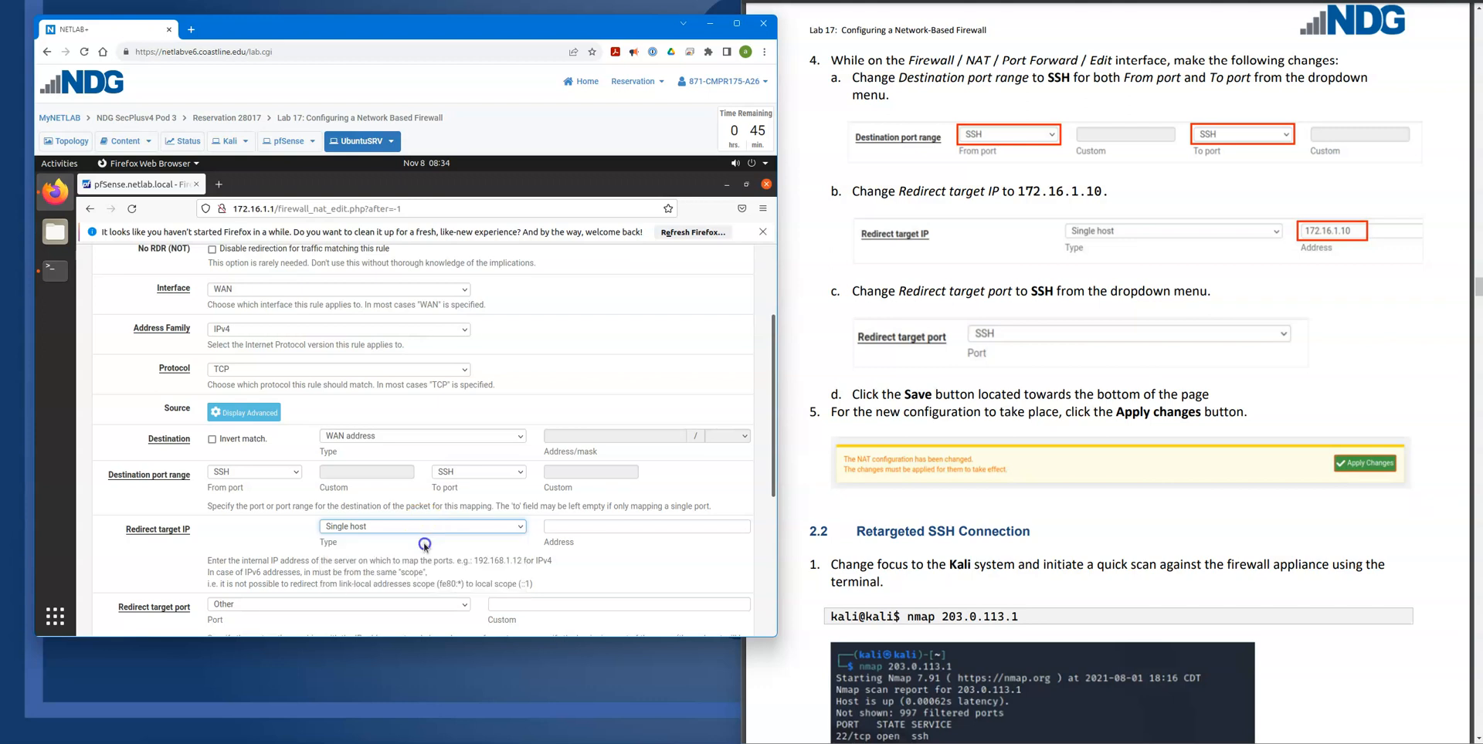
click(593, 527)
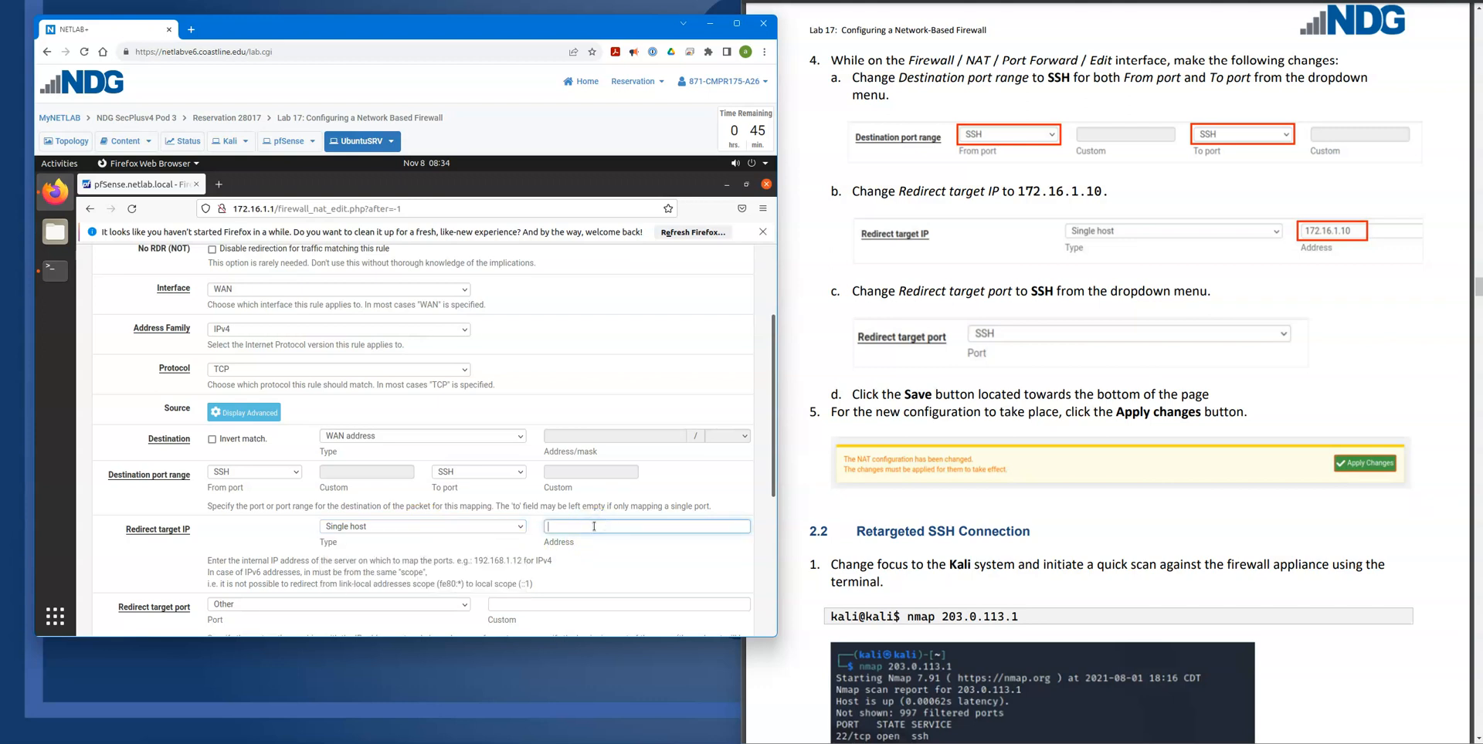
text(17)
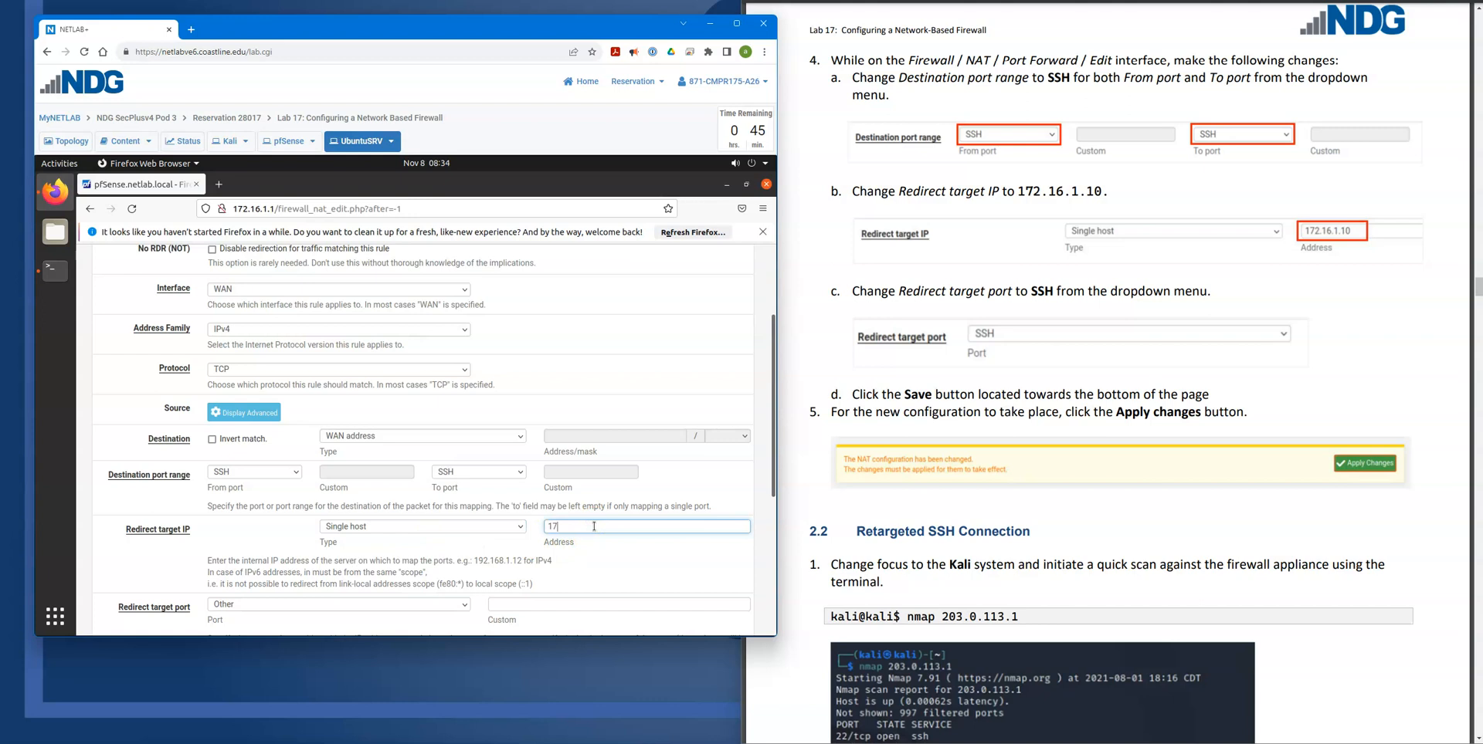
text(.16.1.10)
Step: Set the redirect target port of the port forward rule to SSH
click(388, 607)
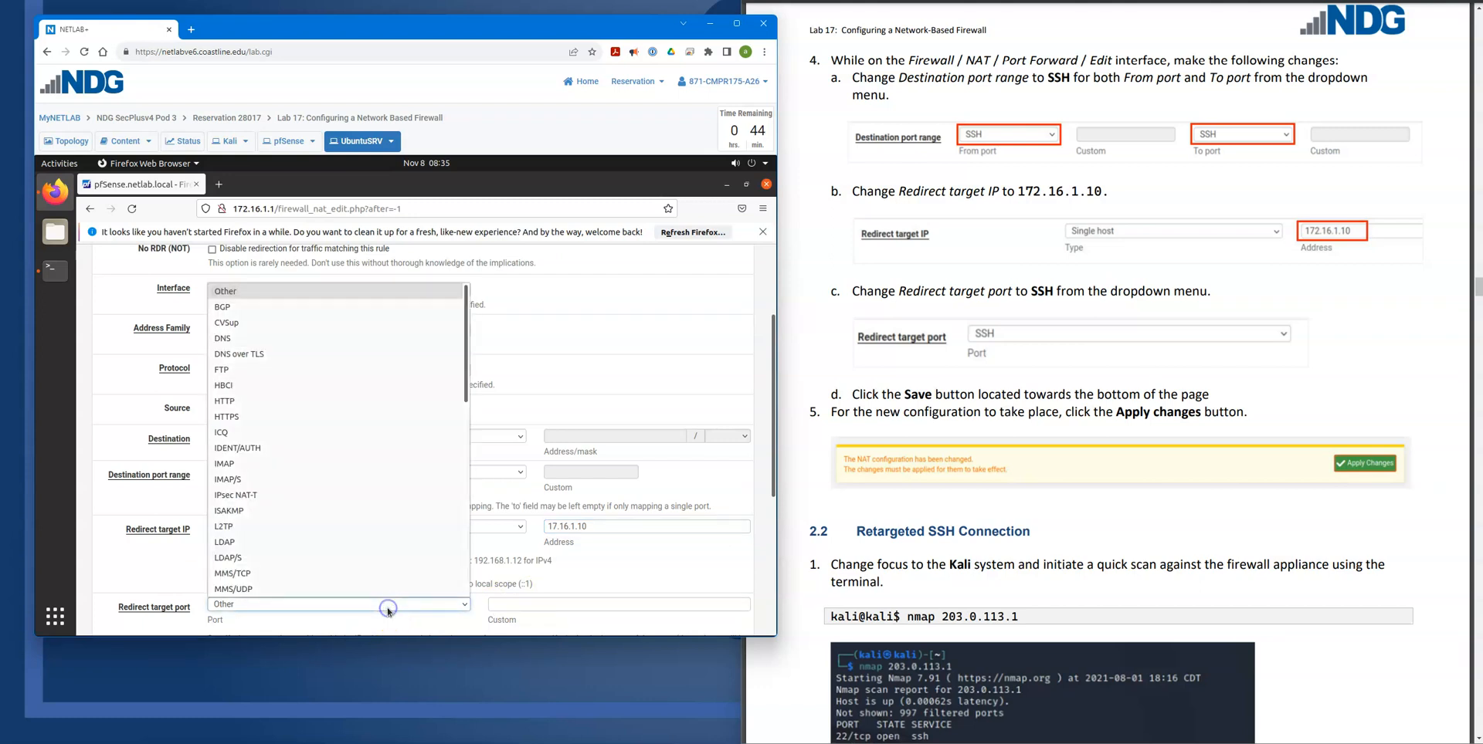
scroll(335, 581, down, 6)
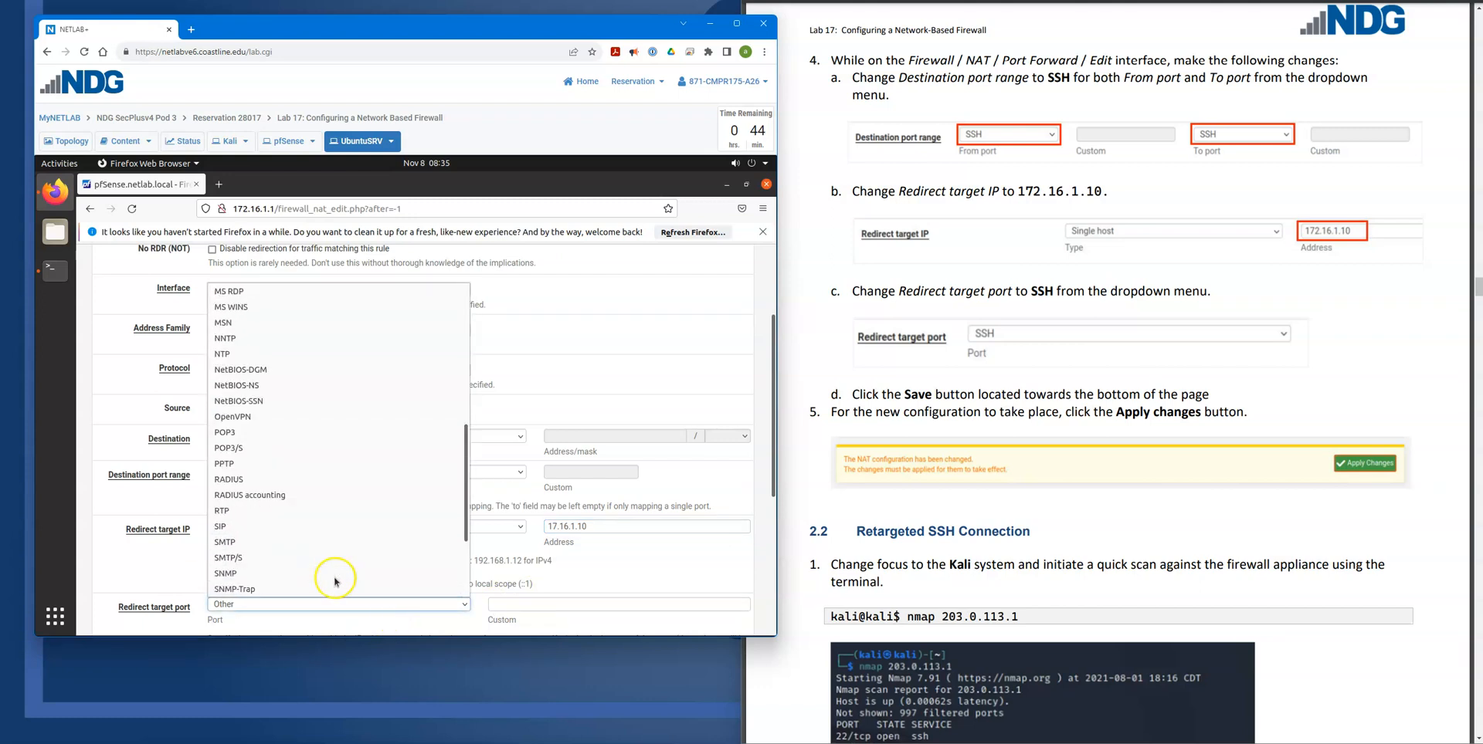
scroll(247, 583, down, 3)
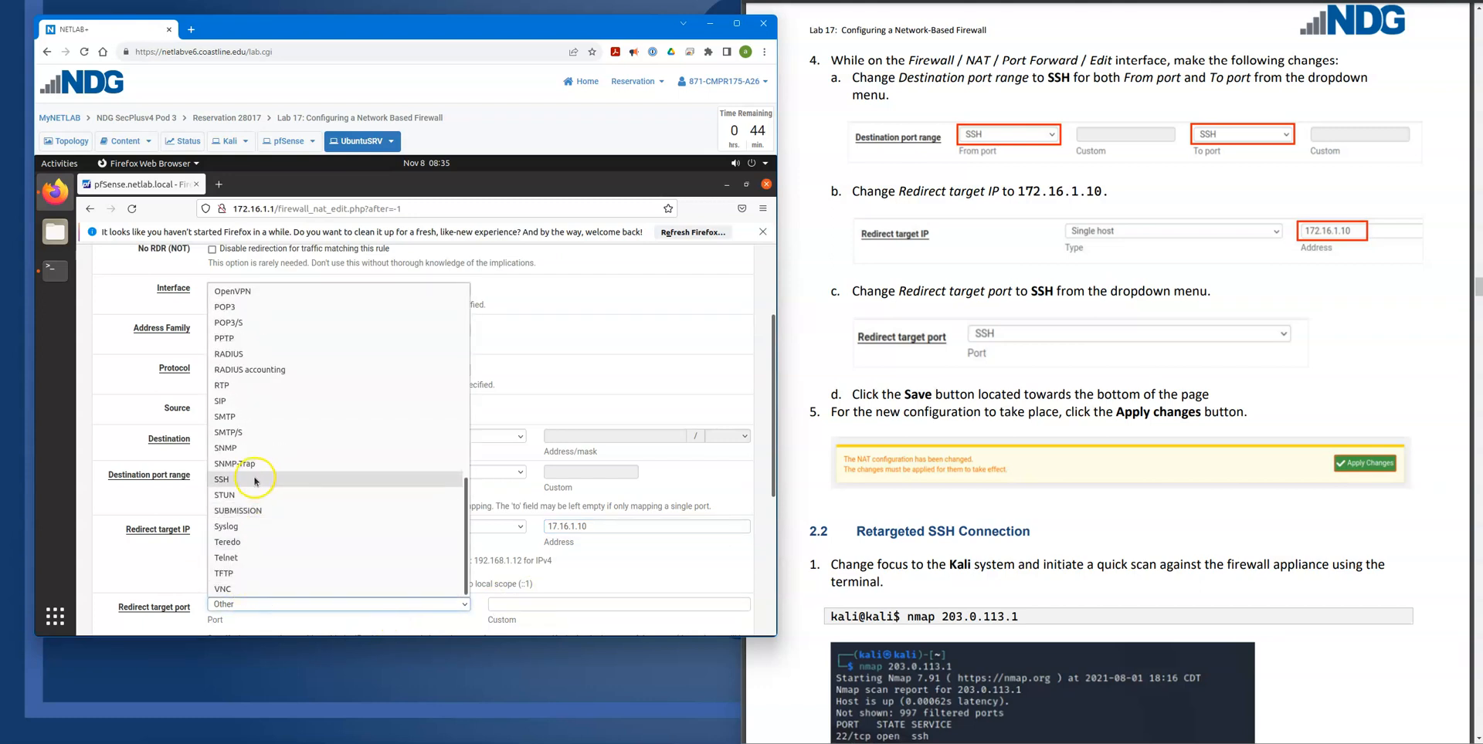
click(255, 481)
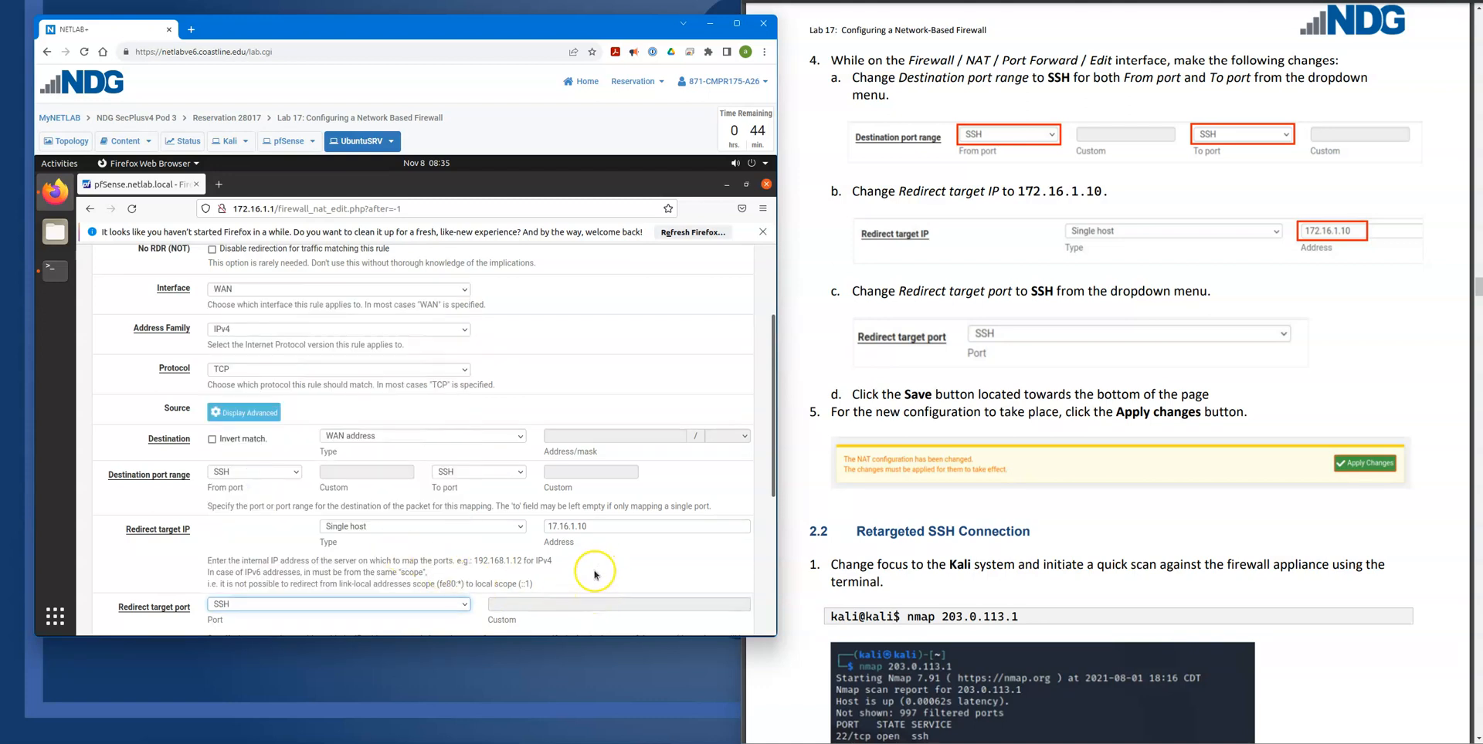
Step: Save the port forward rule and apply the changed NAT configuration
scroll(595, 579, down, 2)
scroll(596, 575, down, 1)
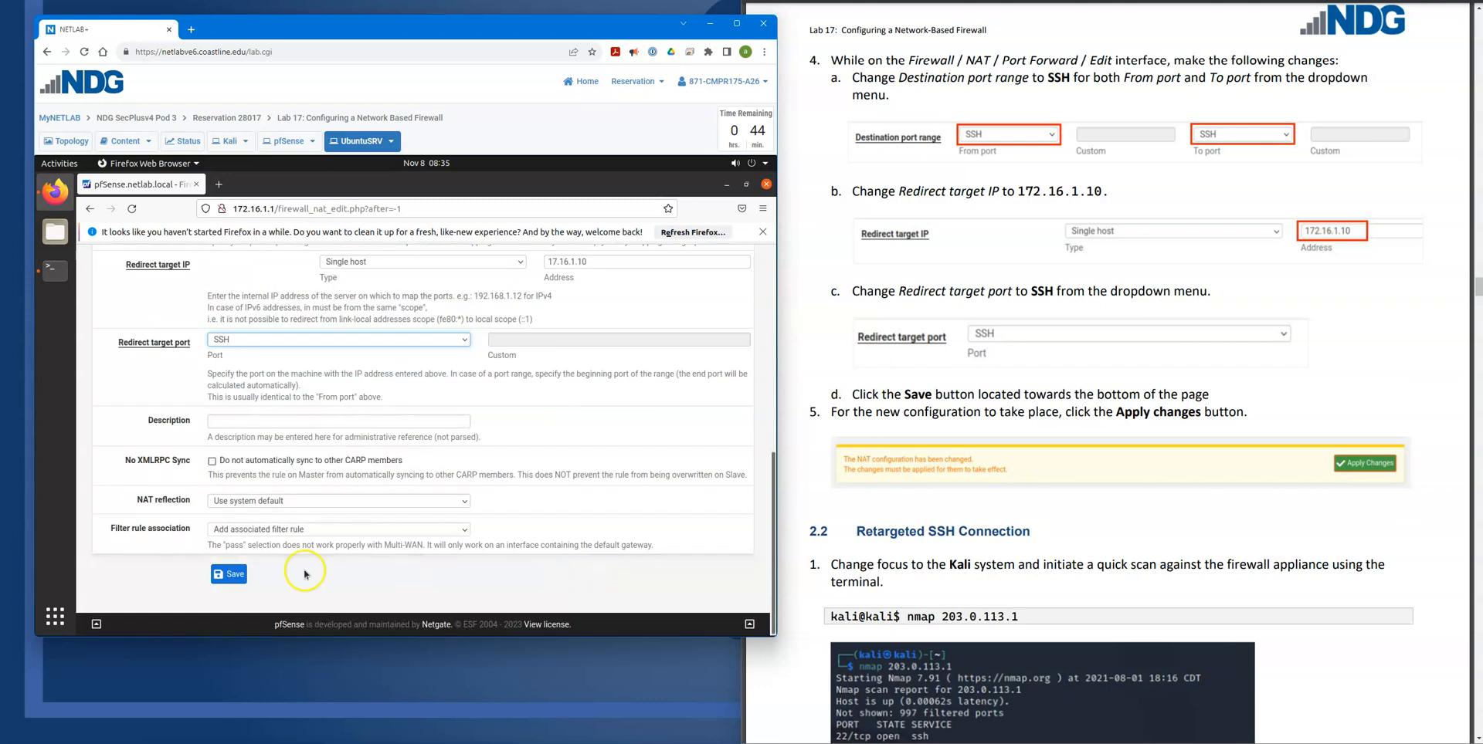
click(244, 575)
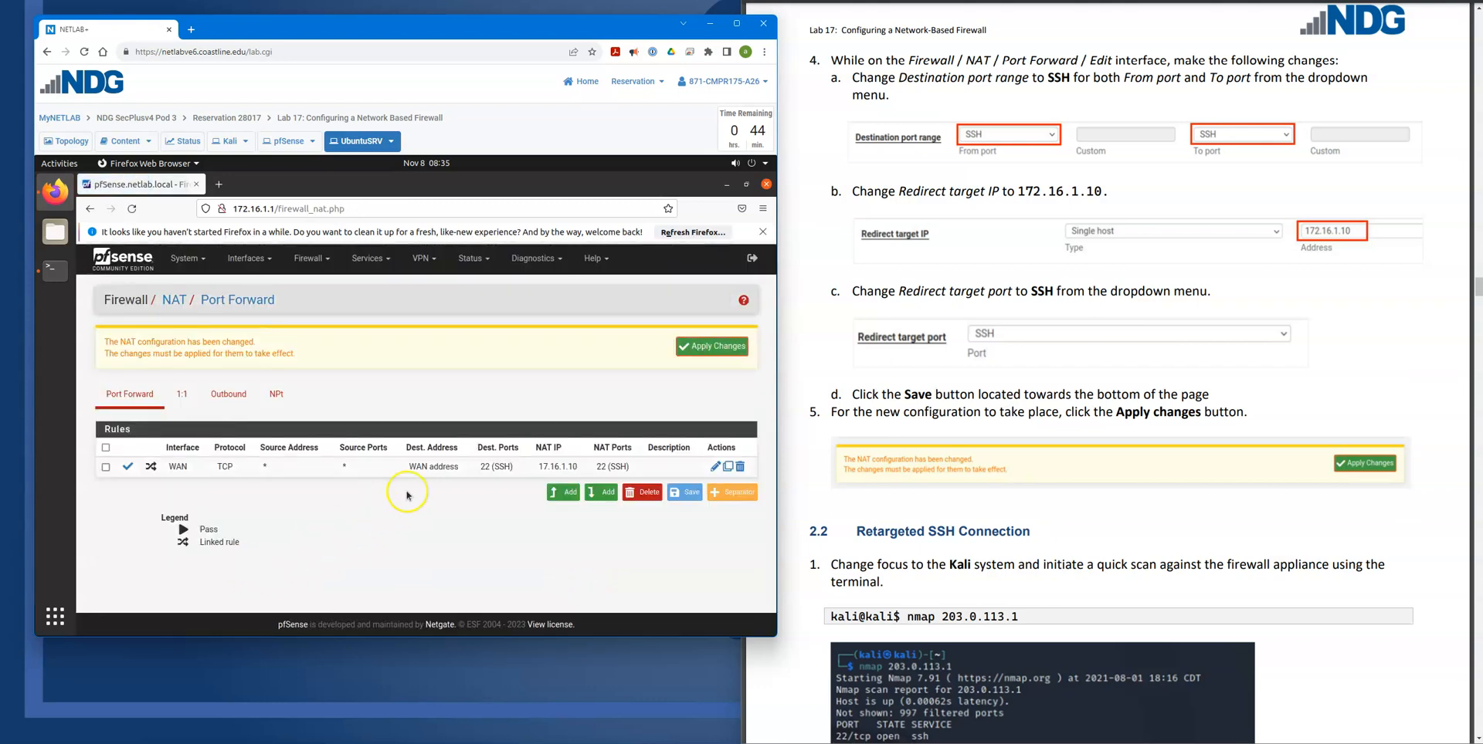
click(721, 347)
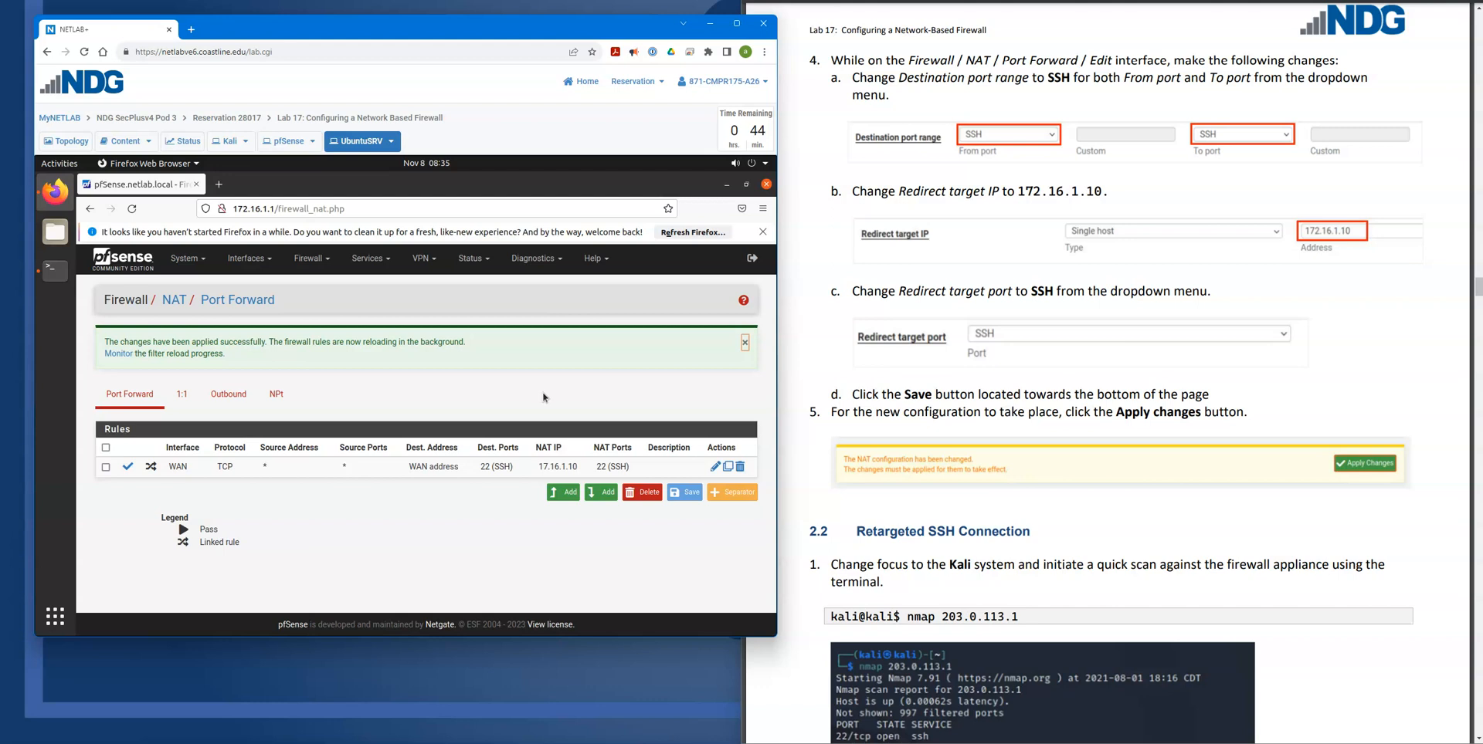
Step: Switch back to the Kali machine and run nmap 203.0.113.1 again to check the firewall's open ports
scroll(832, 534, down, 6)
scroll(831, 537, down, 1)
scroll(831, 537, up, 1)
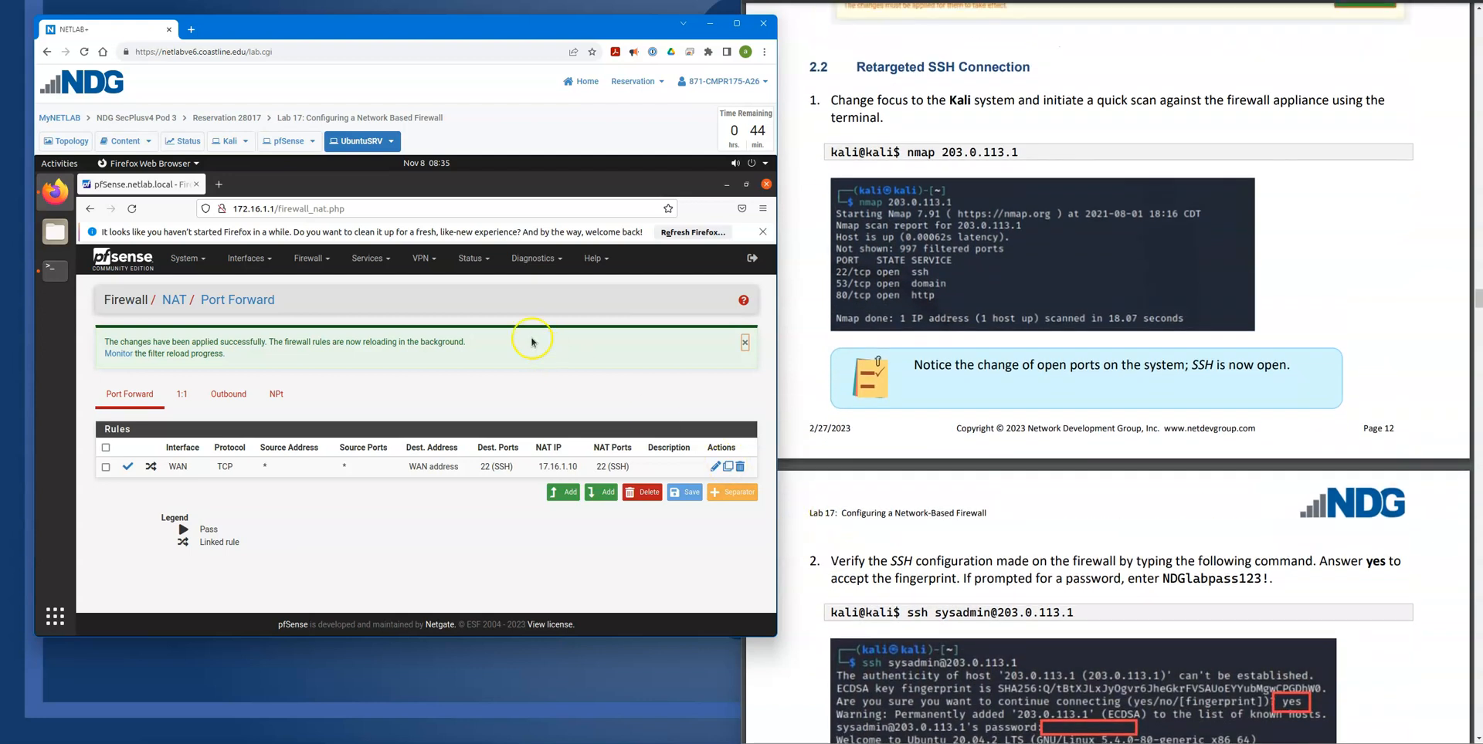
click(231, 141)
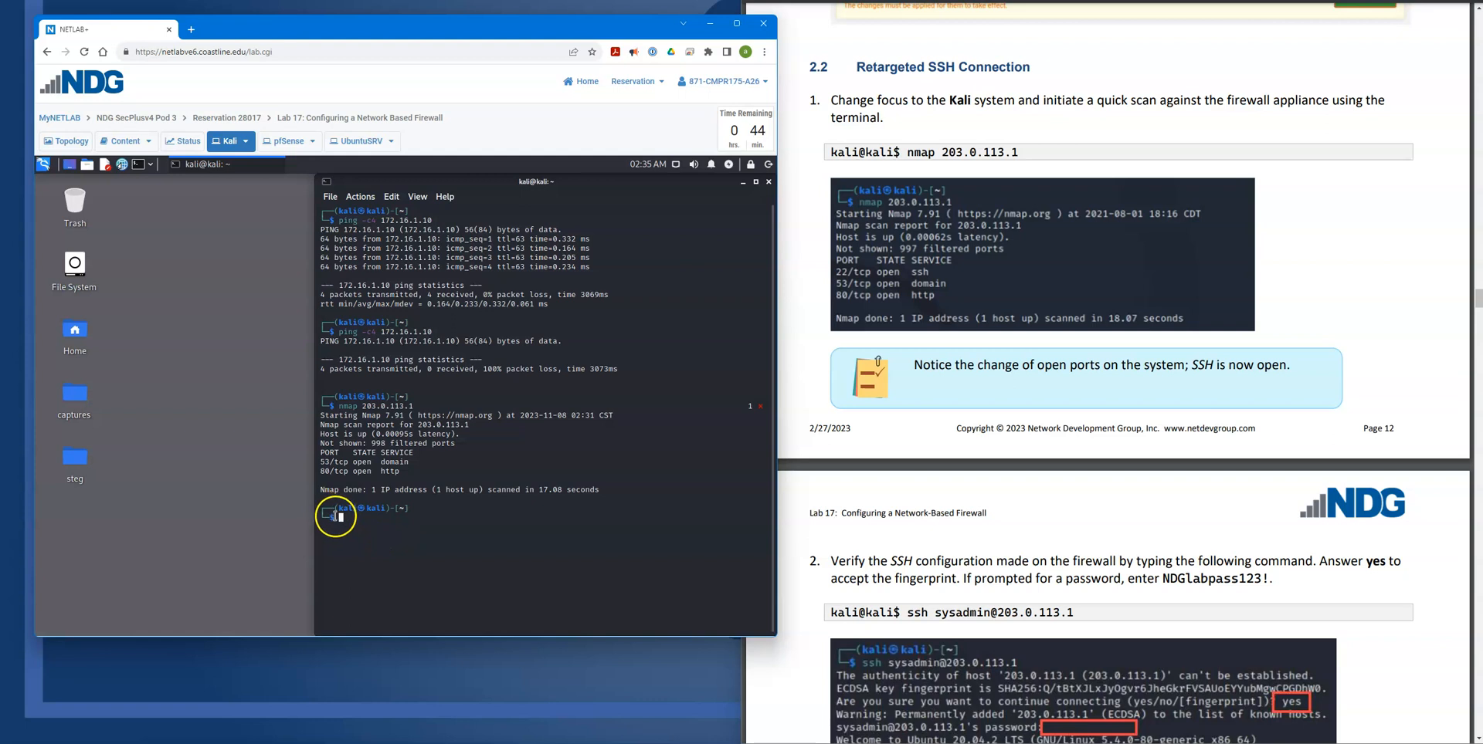
text(nmap)
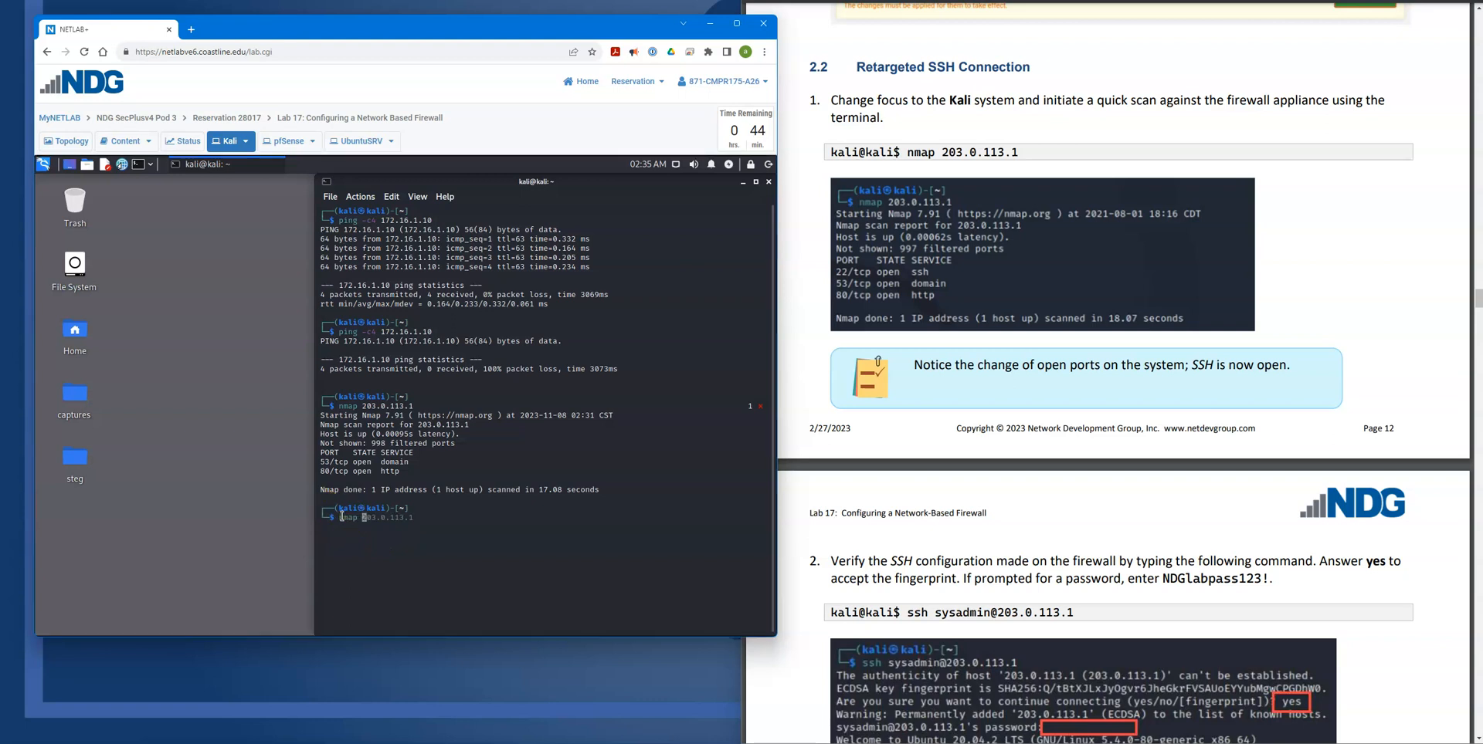
key(Right)
key(Return)
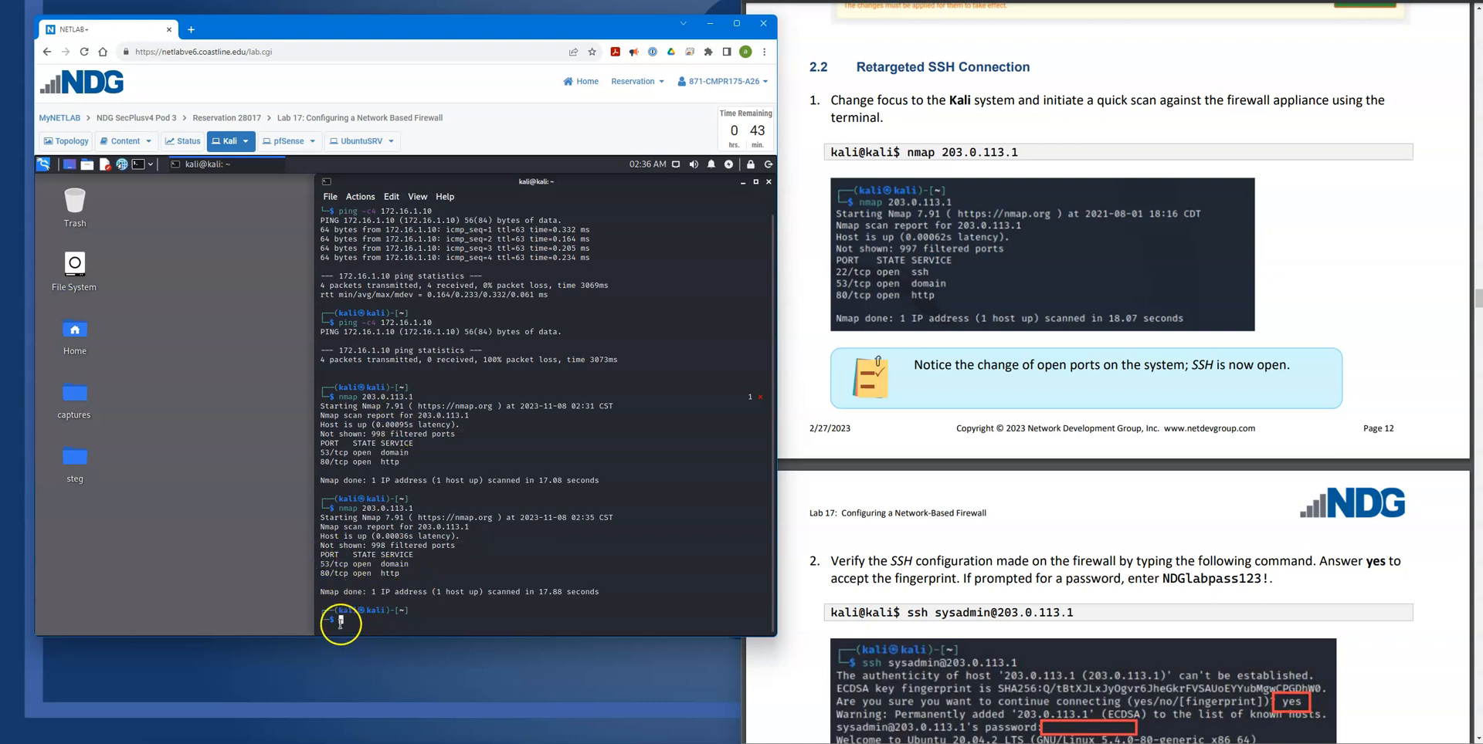
Step: Repeat the previous nmap scan of 203.0.113.1 in the Kali terminal
click(375, 620)
key(Up)
key(Return)
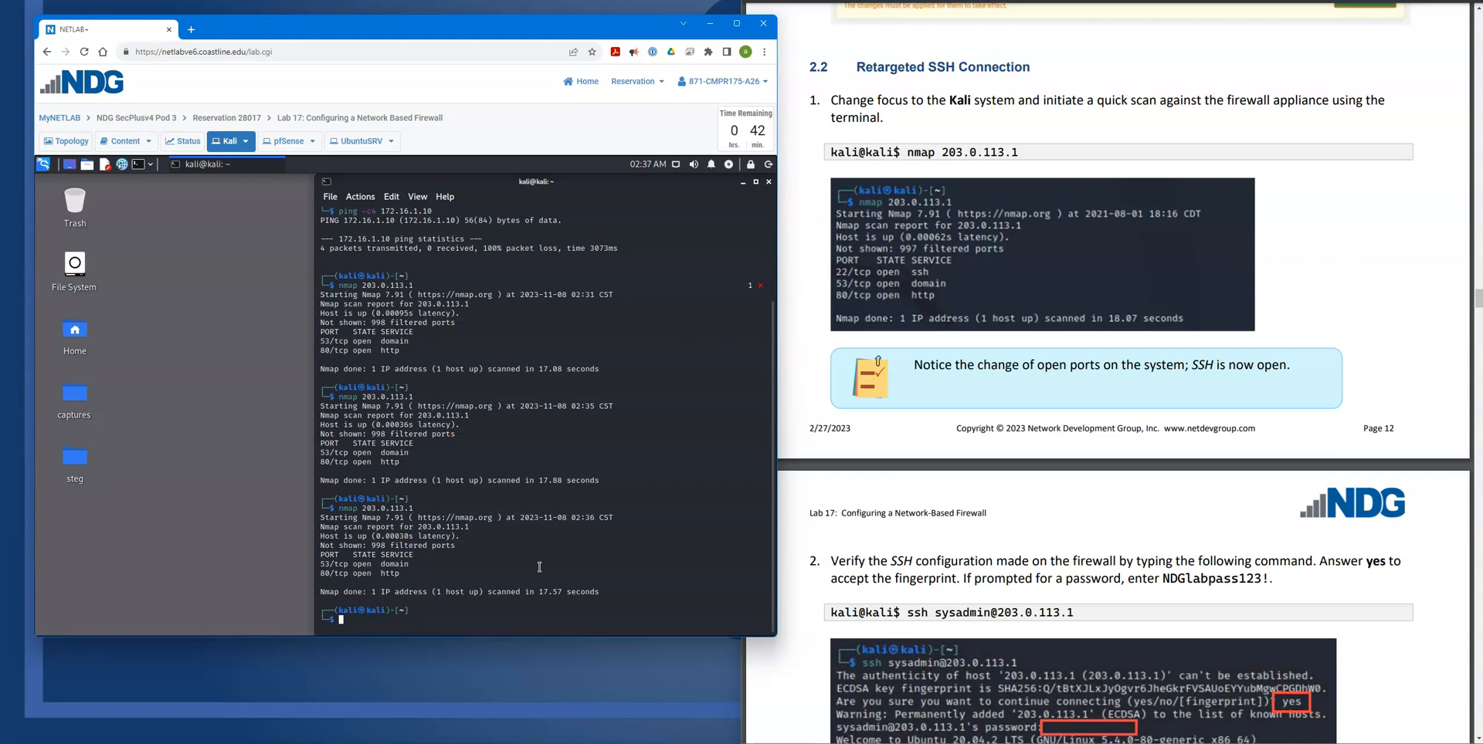
Step: Switch to the UbuntuSRV machine and review the firewall's NAT port forward rules alongside the lab guide
click(286, 142)
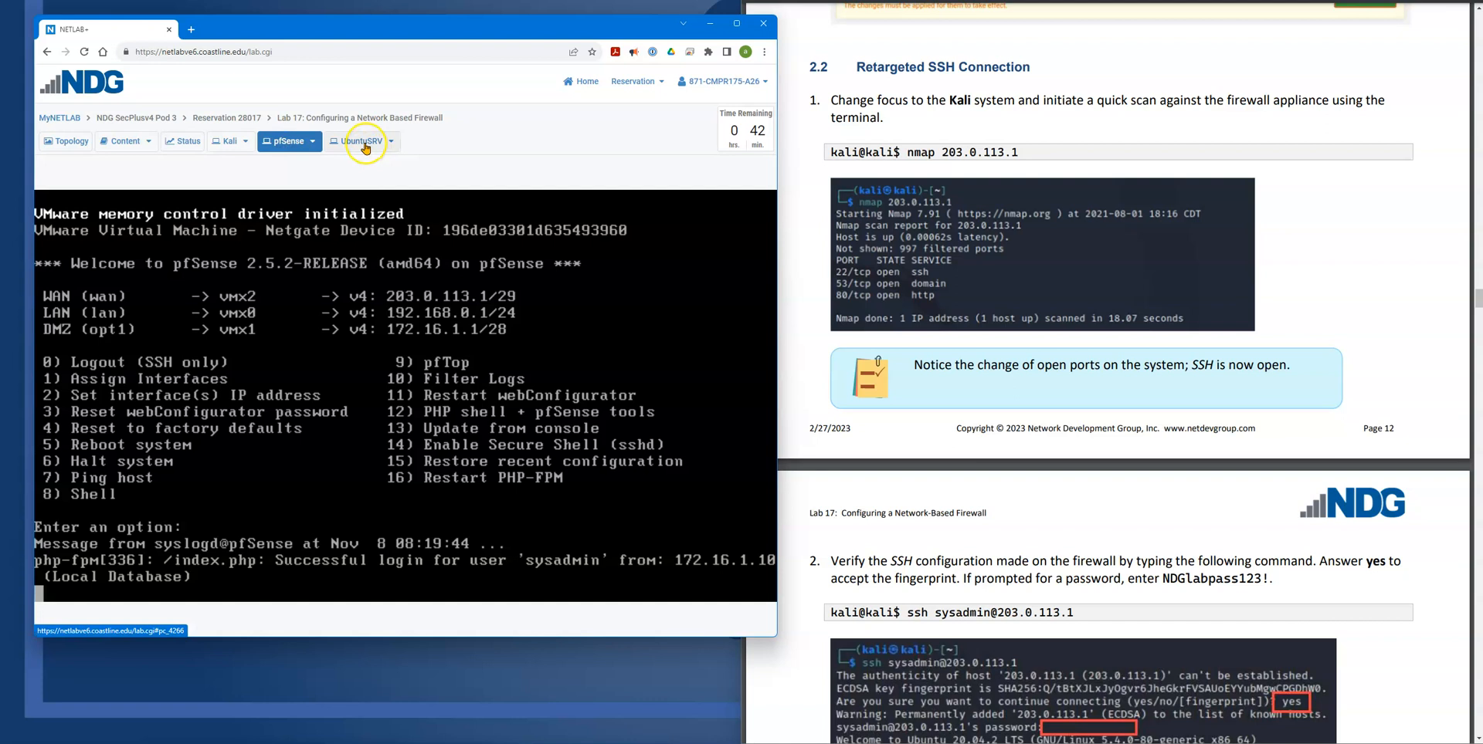
click(363, 143)
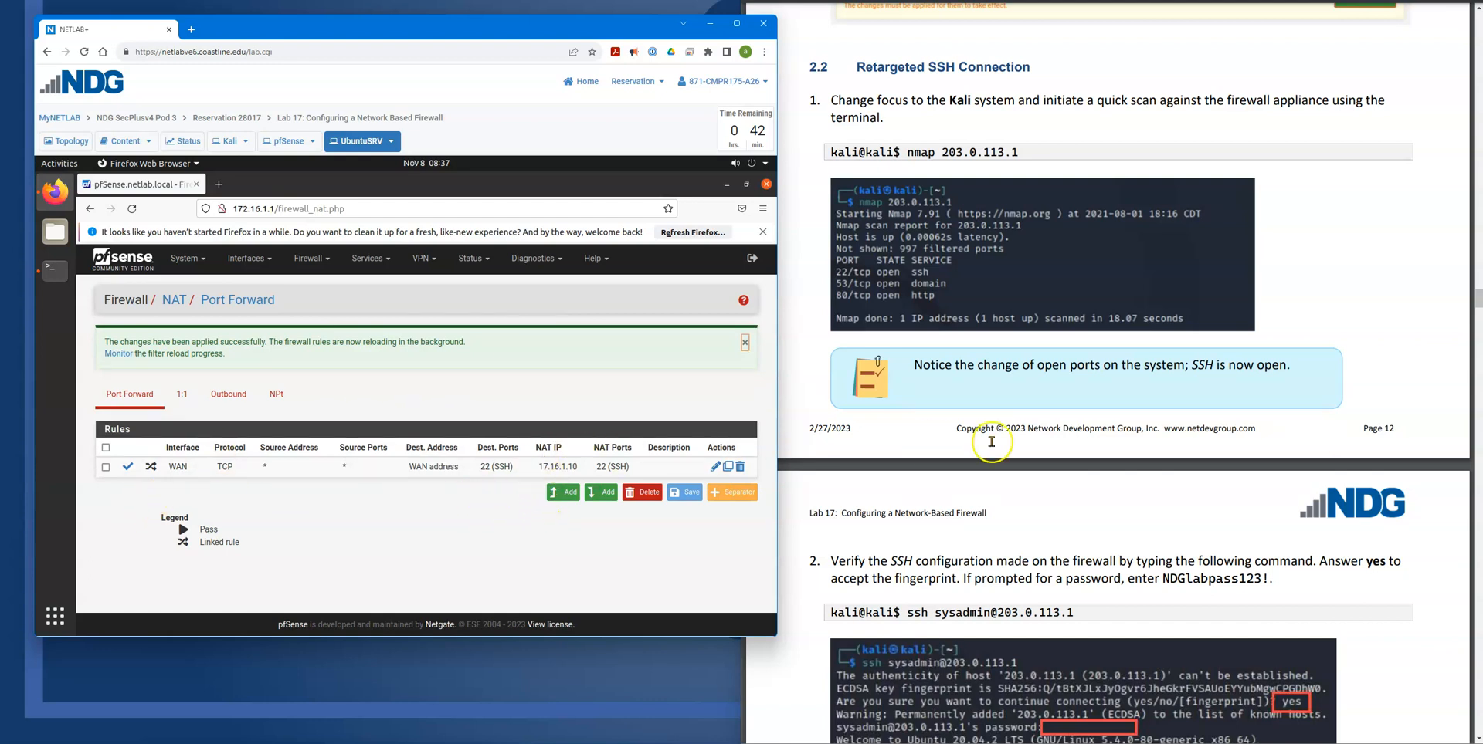
scroll(1039, 437, up, 2)
scroll(1040, 436, up, 4)
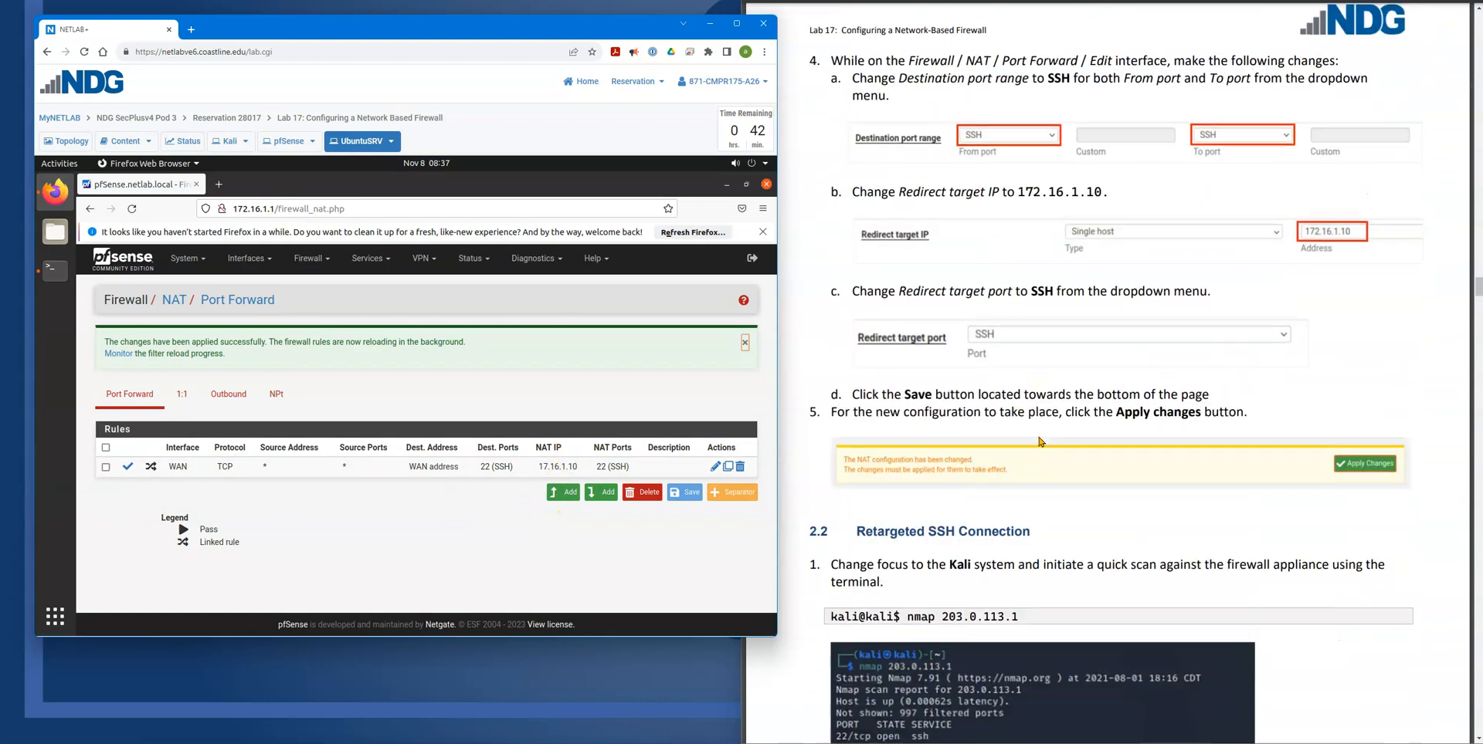
click(308, 259)
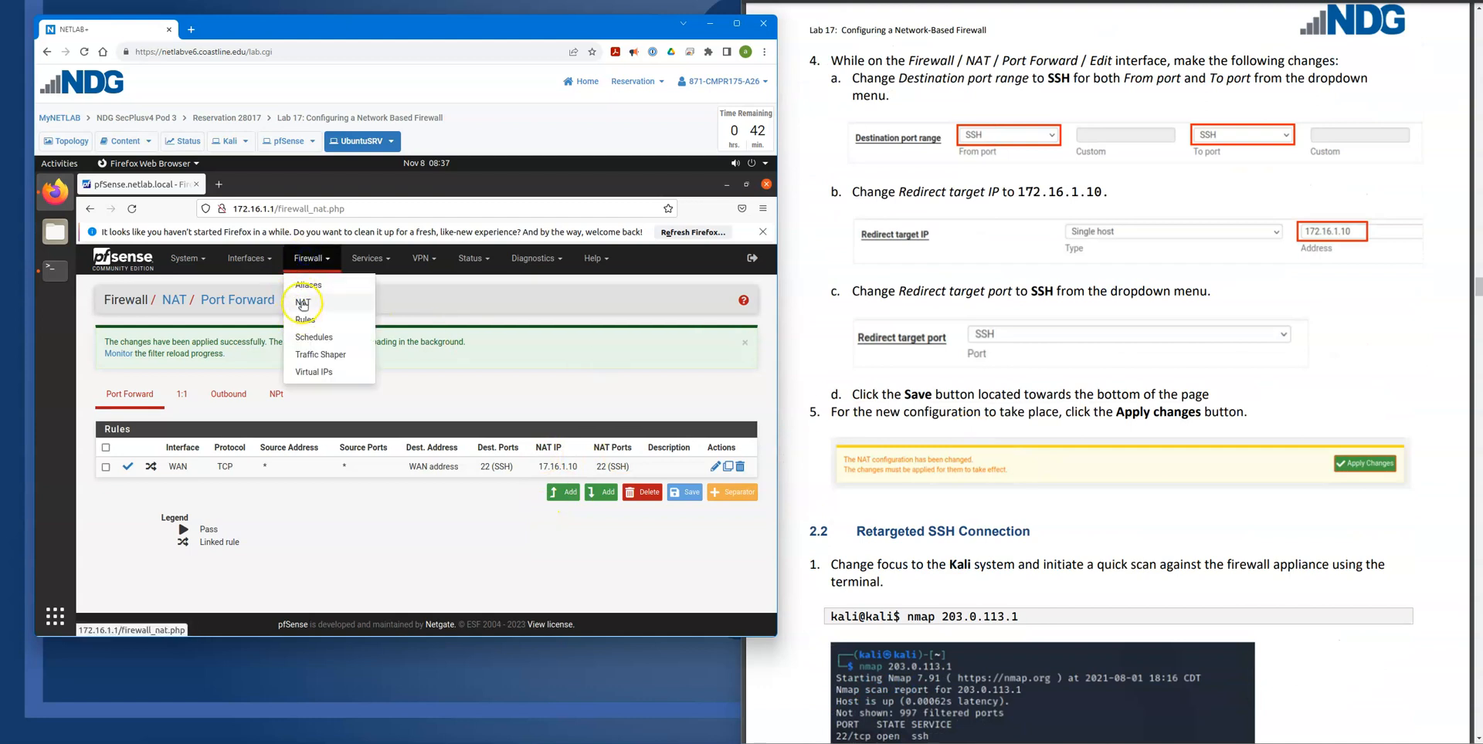
click(309, 305)
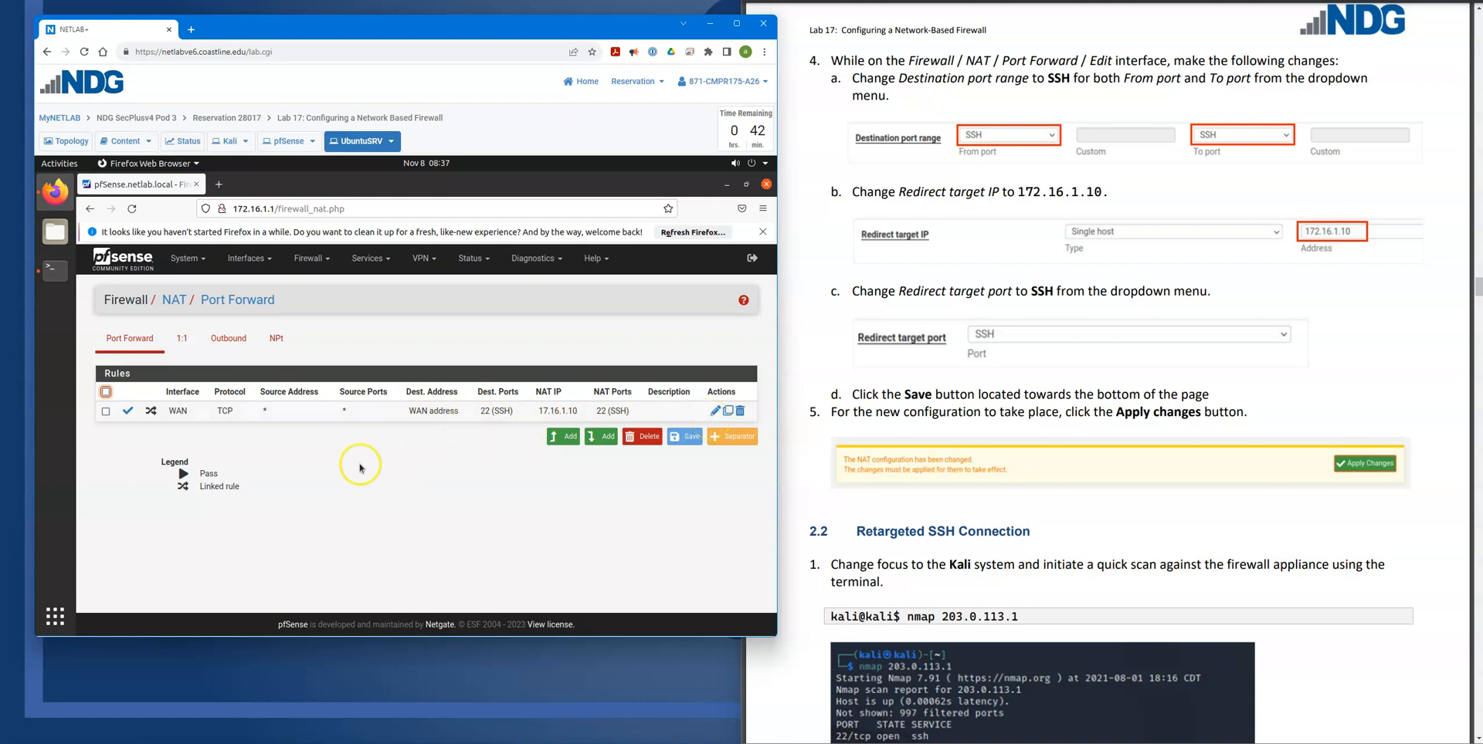
click(184, 476)
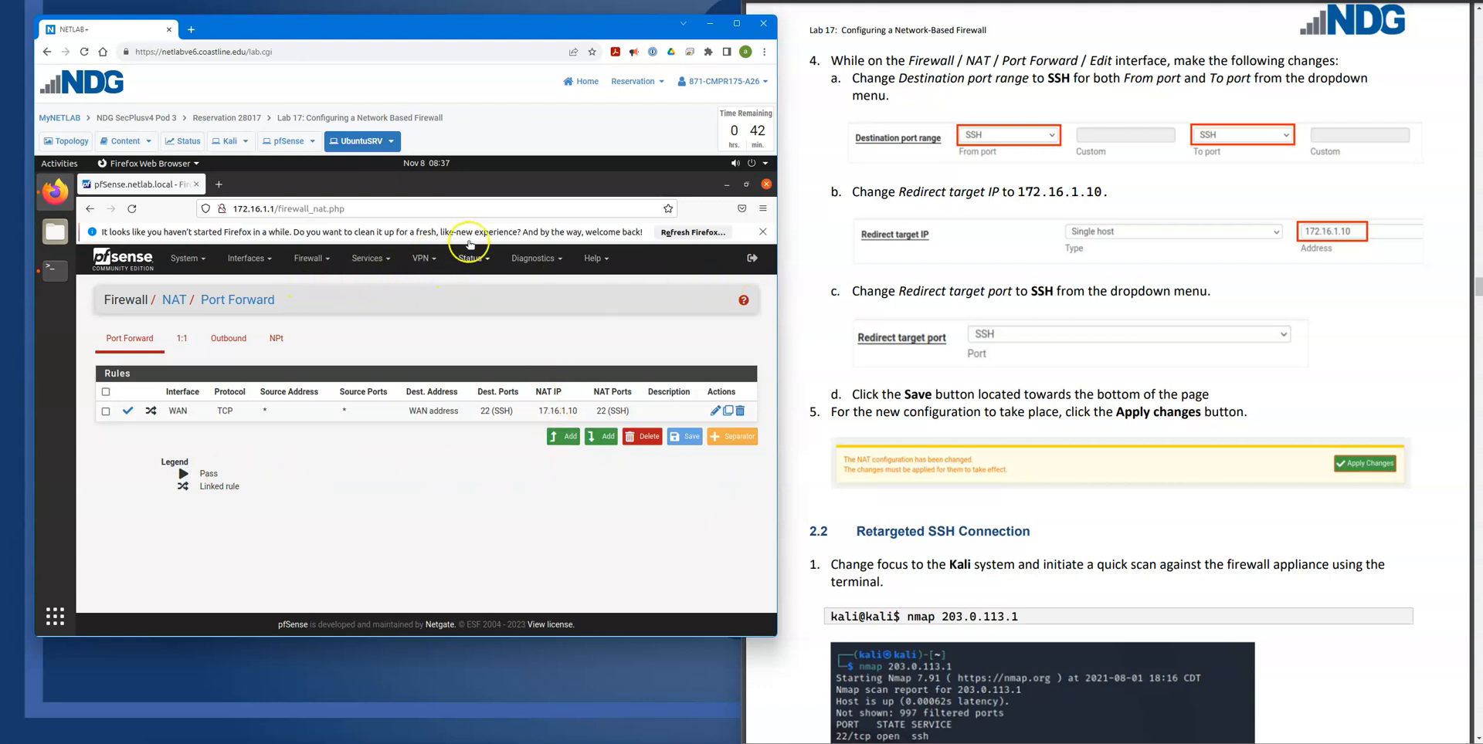
Step: Return to the Kali terminal, rerun nmap 203.0.113.1 and compare the result with the lab guide's expected scan
click(230, 140)
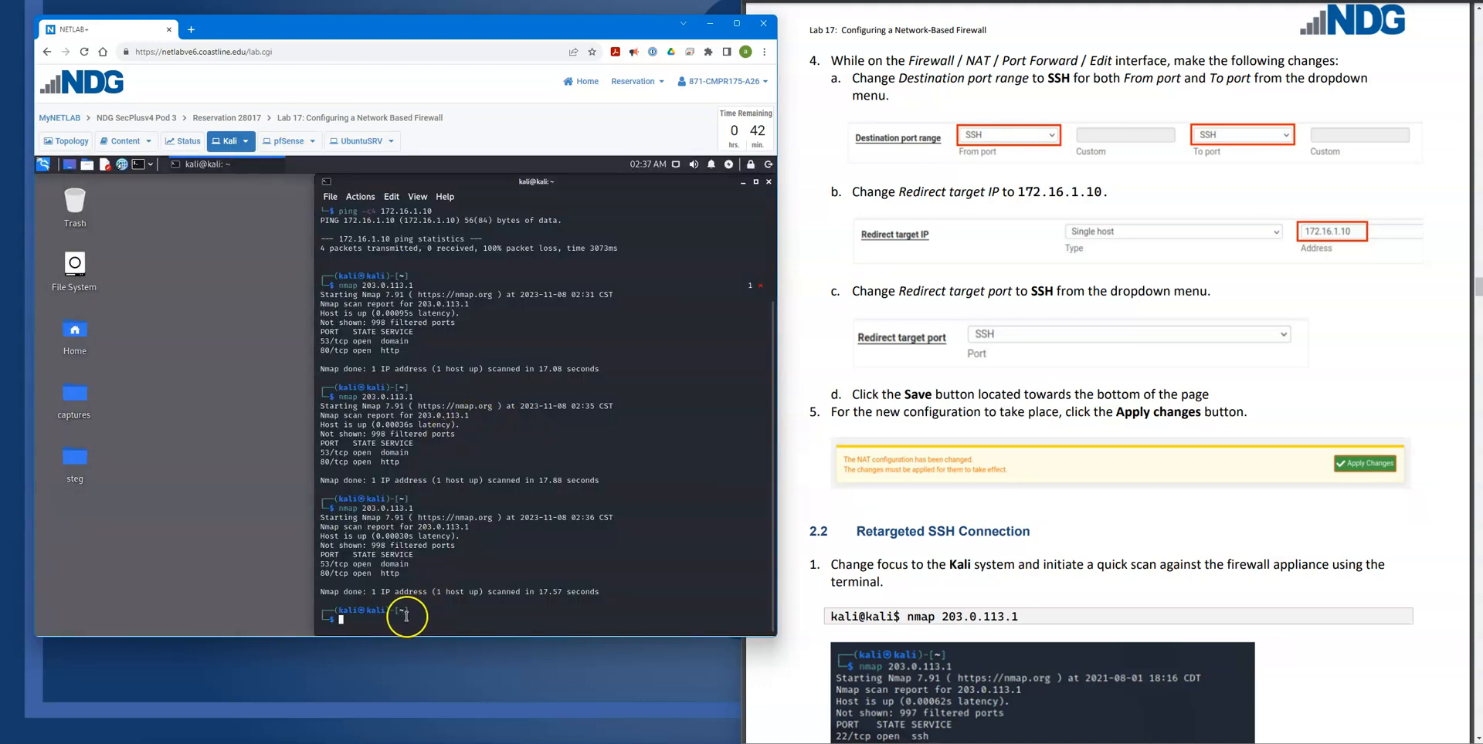
click(358, 600)
key(Up)
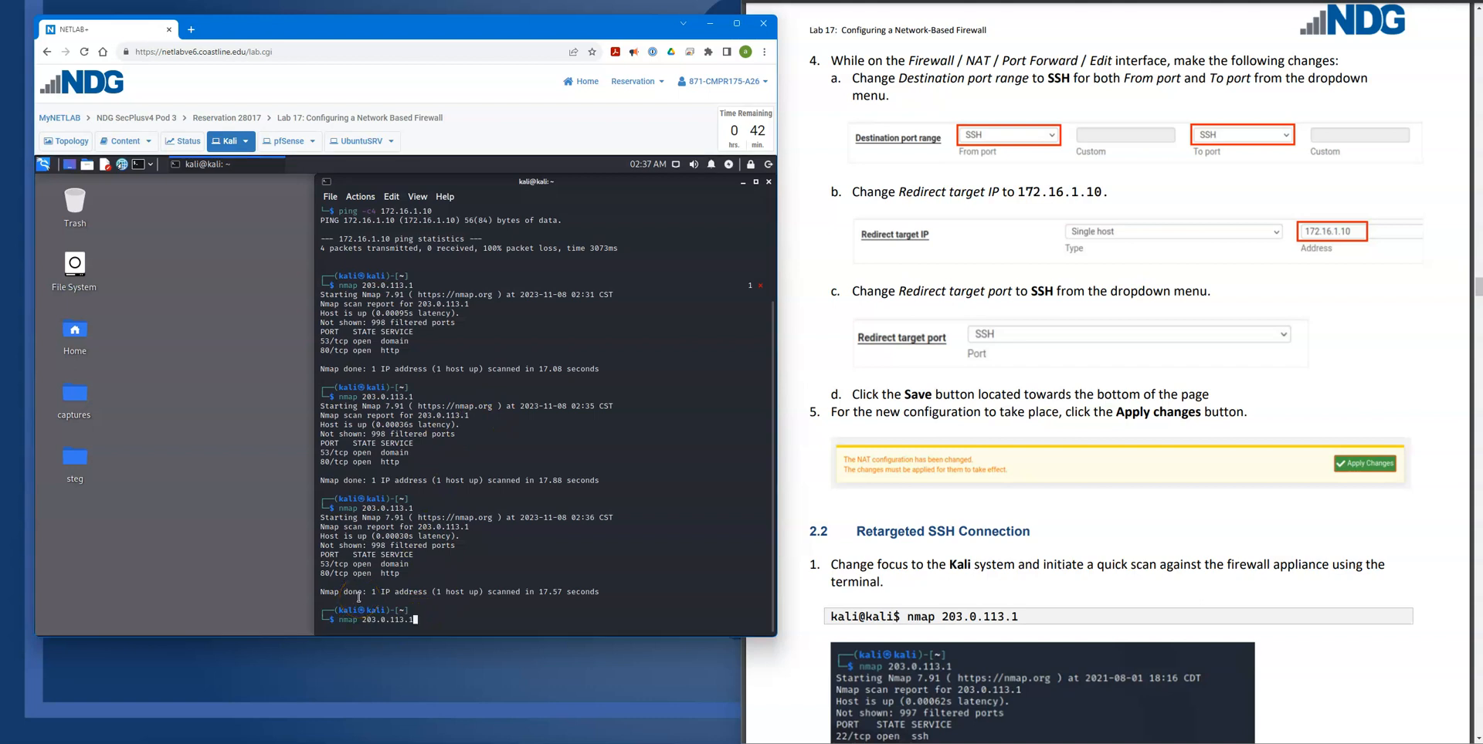
key(Return)
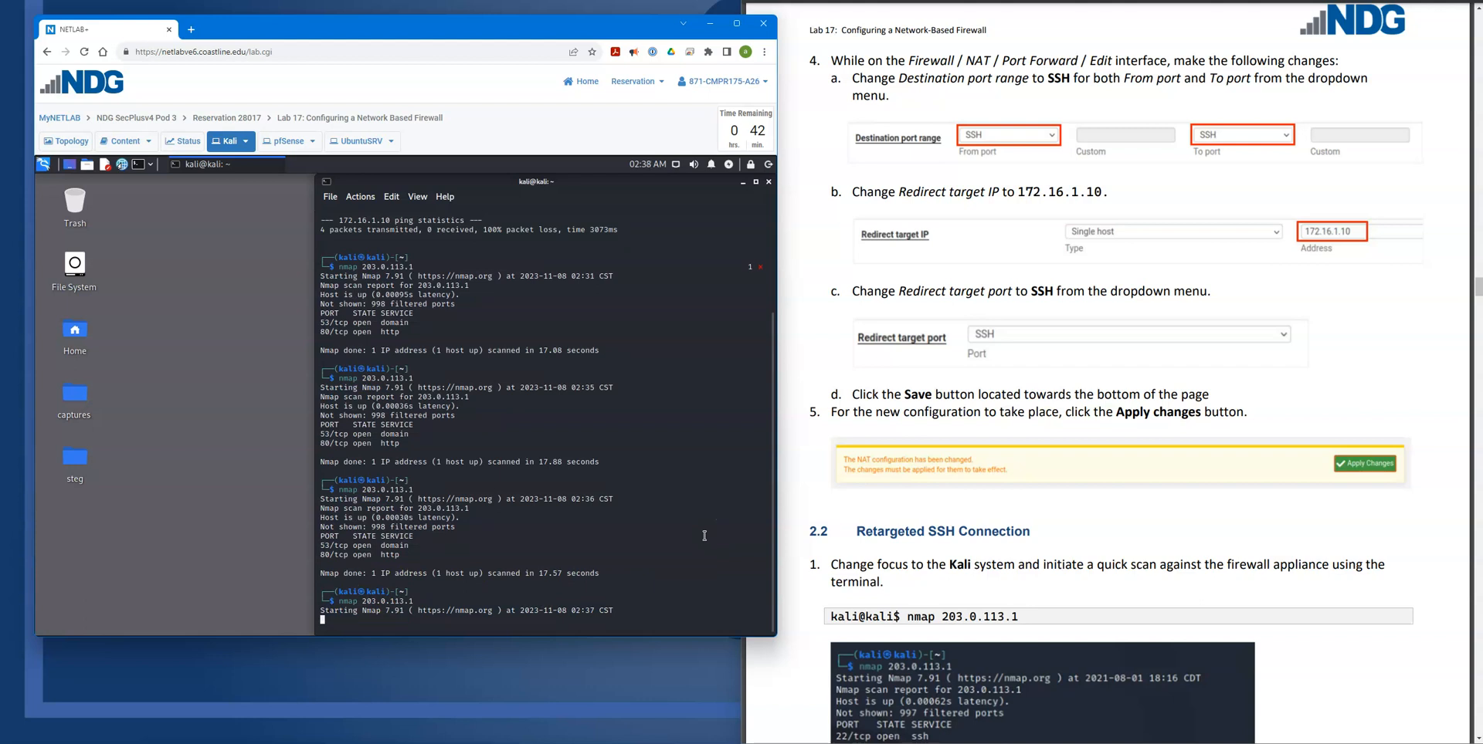
click(944, 620)
click(1062, 632)
scroll(1062, 632, down, 2)
click(1062, 643)
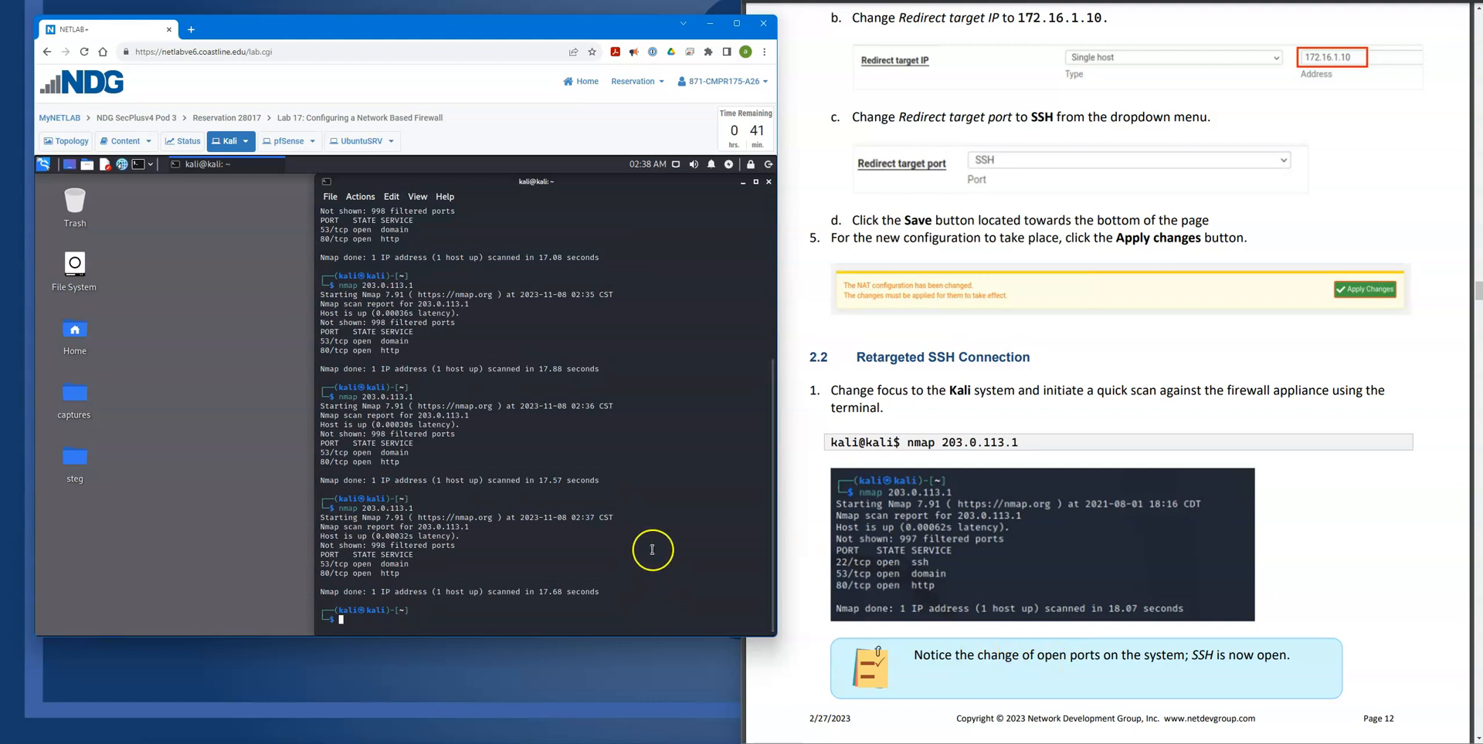
Step: Open the WAN port forward rule for editing on UbuntuSRV and review the guide's required rule settings
click(360, 141)
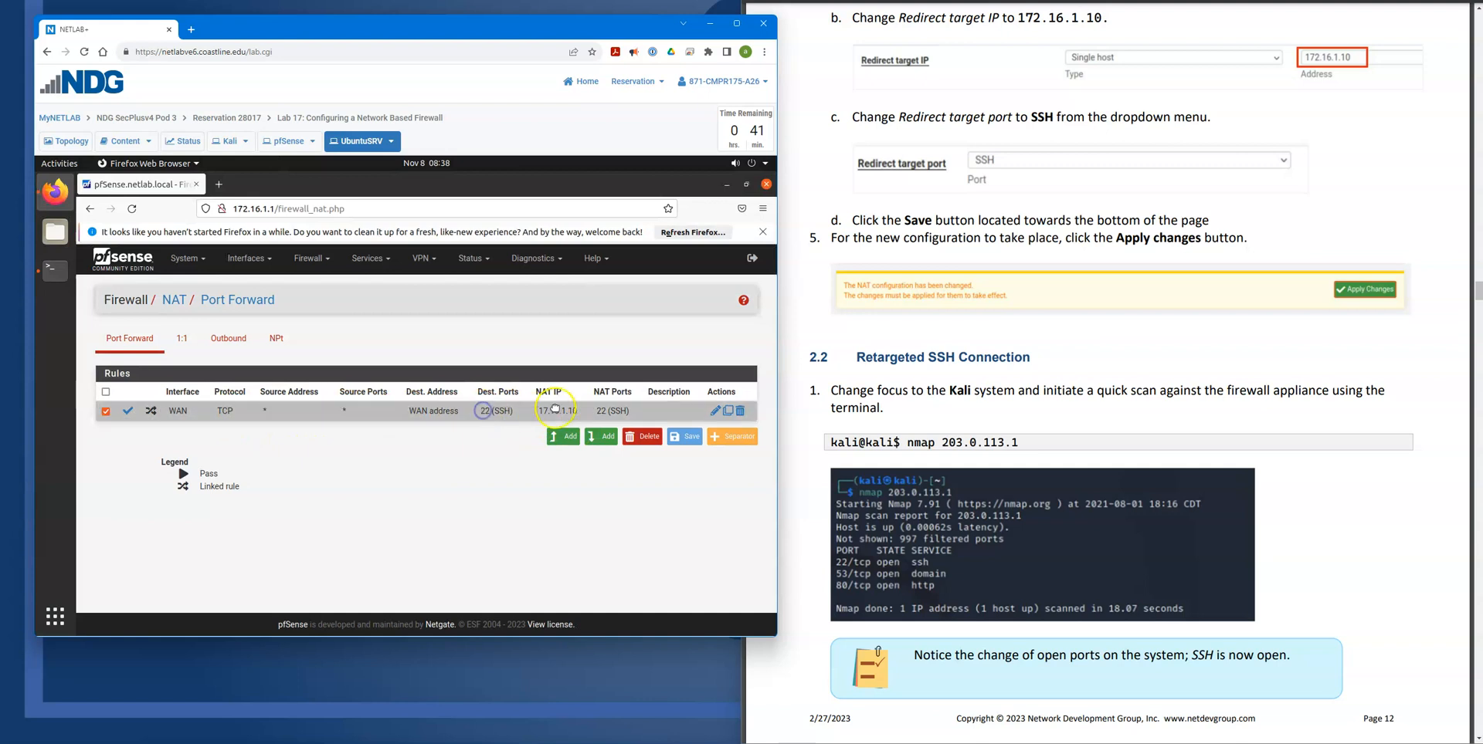
click(714, 411)
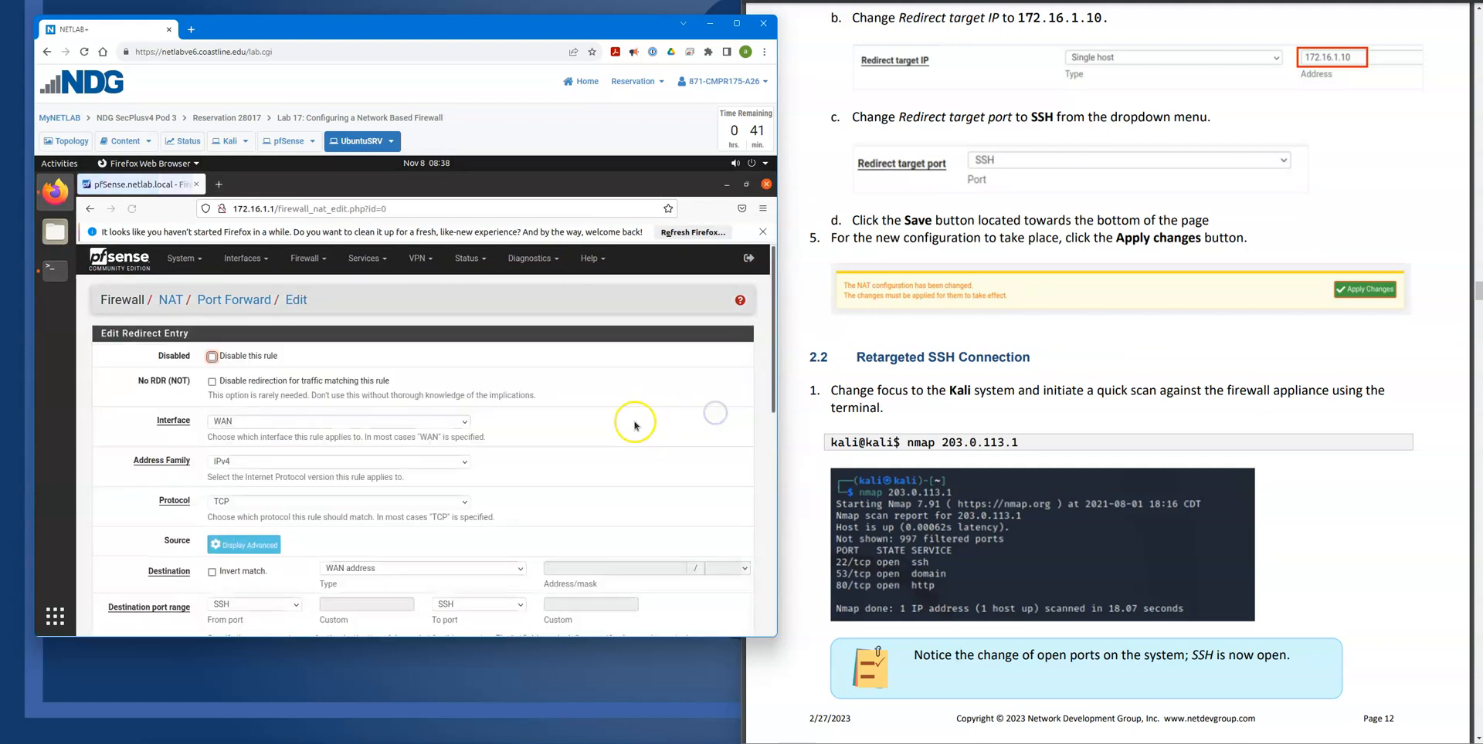
scroll(962, 524, up, 8)
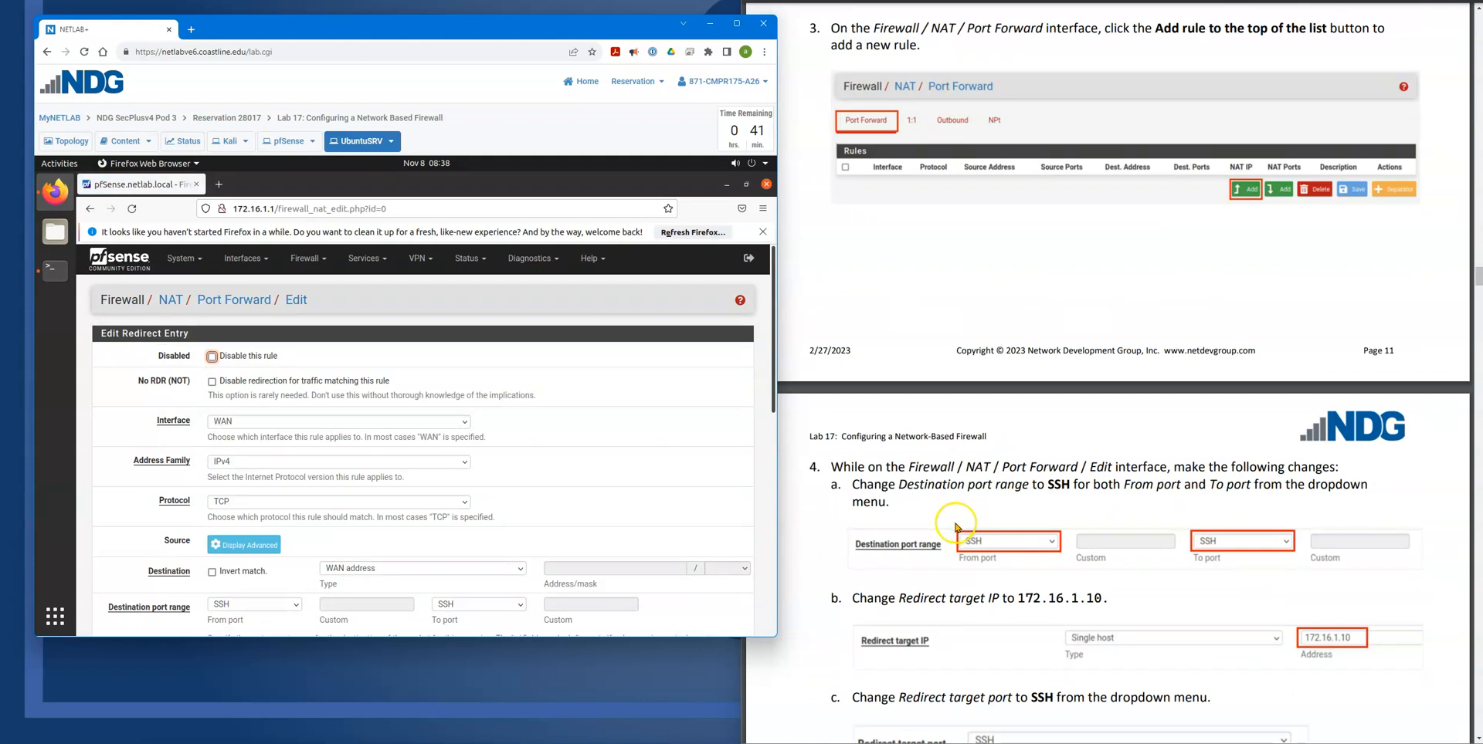
scroll(958, 527, up, 4)
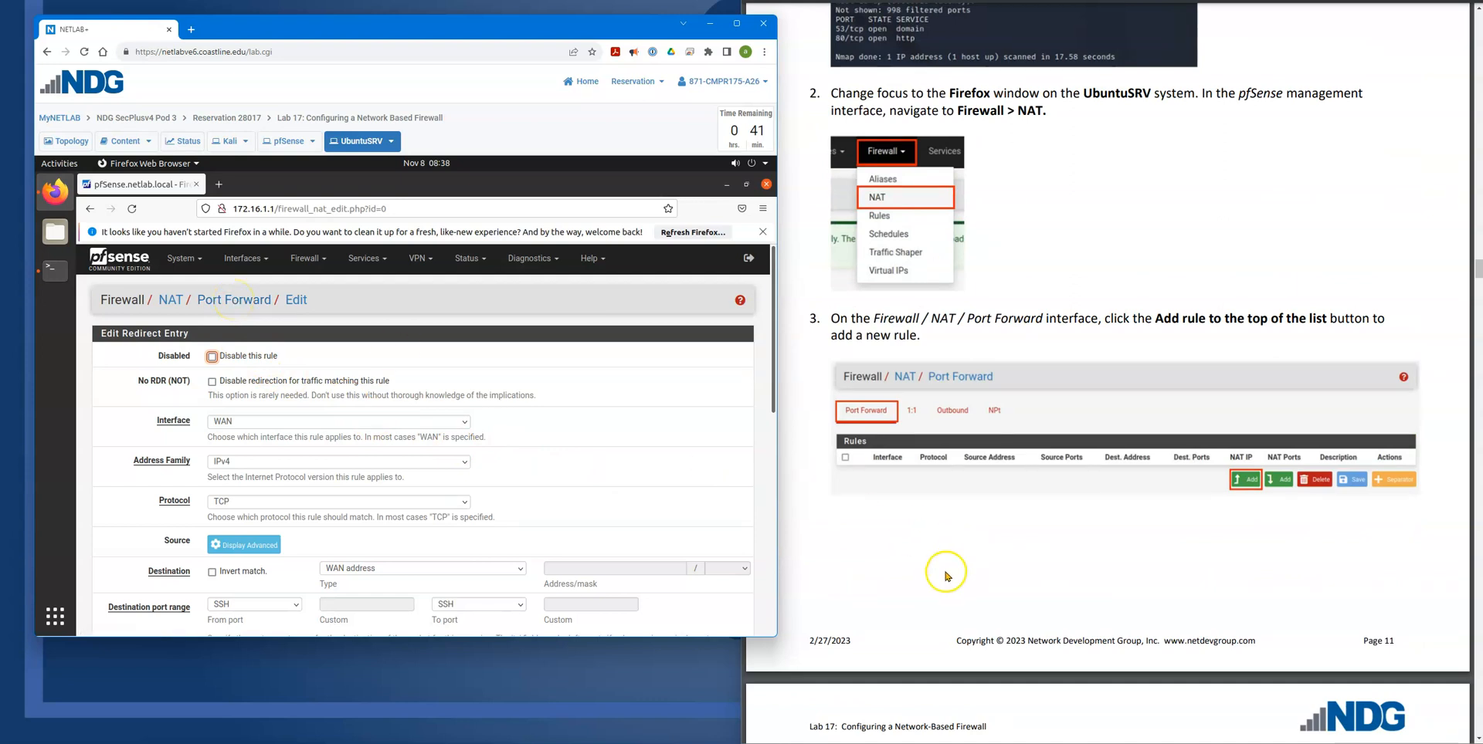
scroll(953, 556, down, 3)
scroll(909, 587, down, 3)
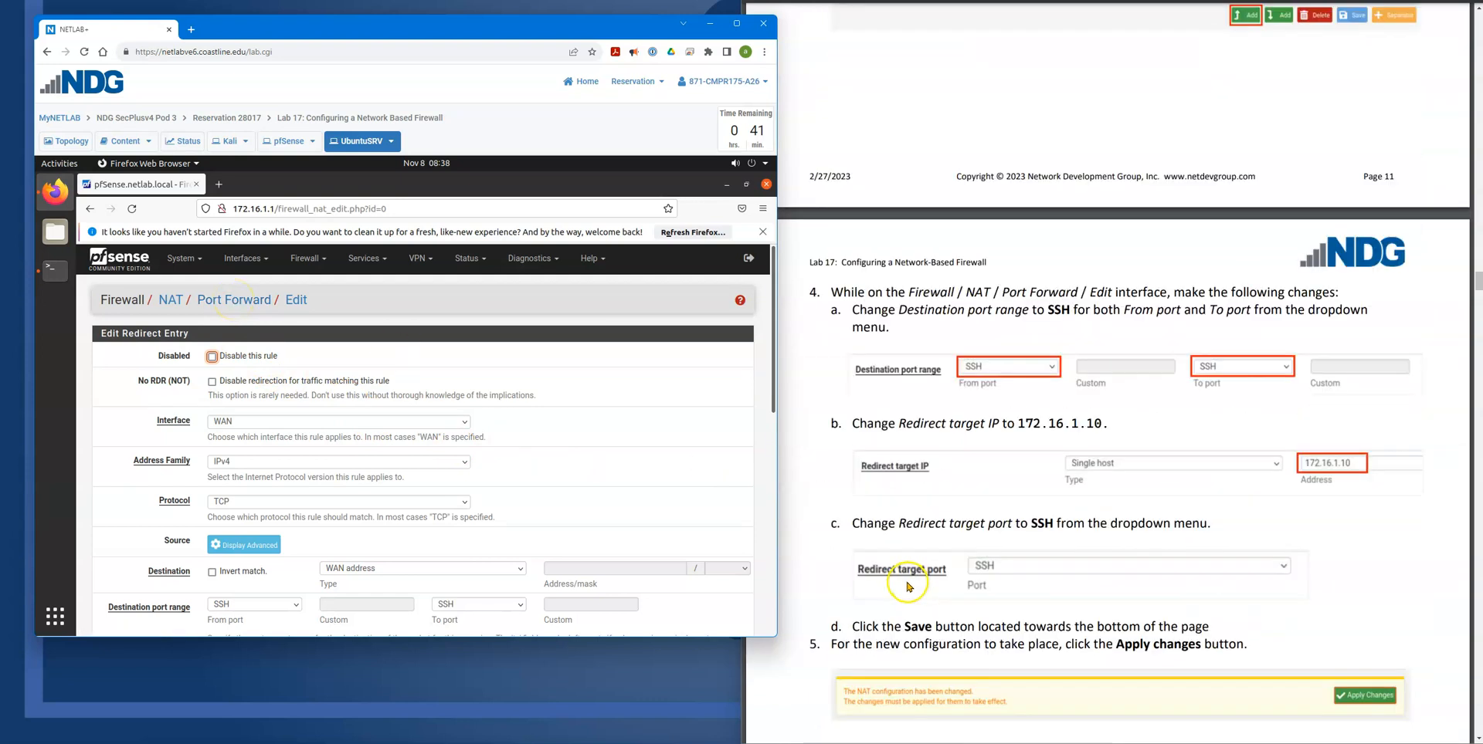
scroll(907, 587, down, 2)
scroll(390, 539, down, 1)
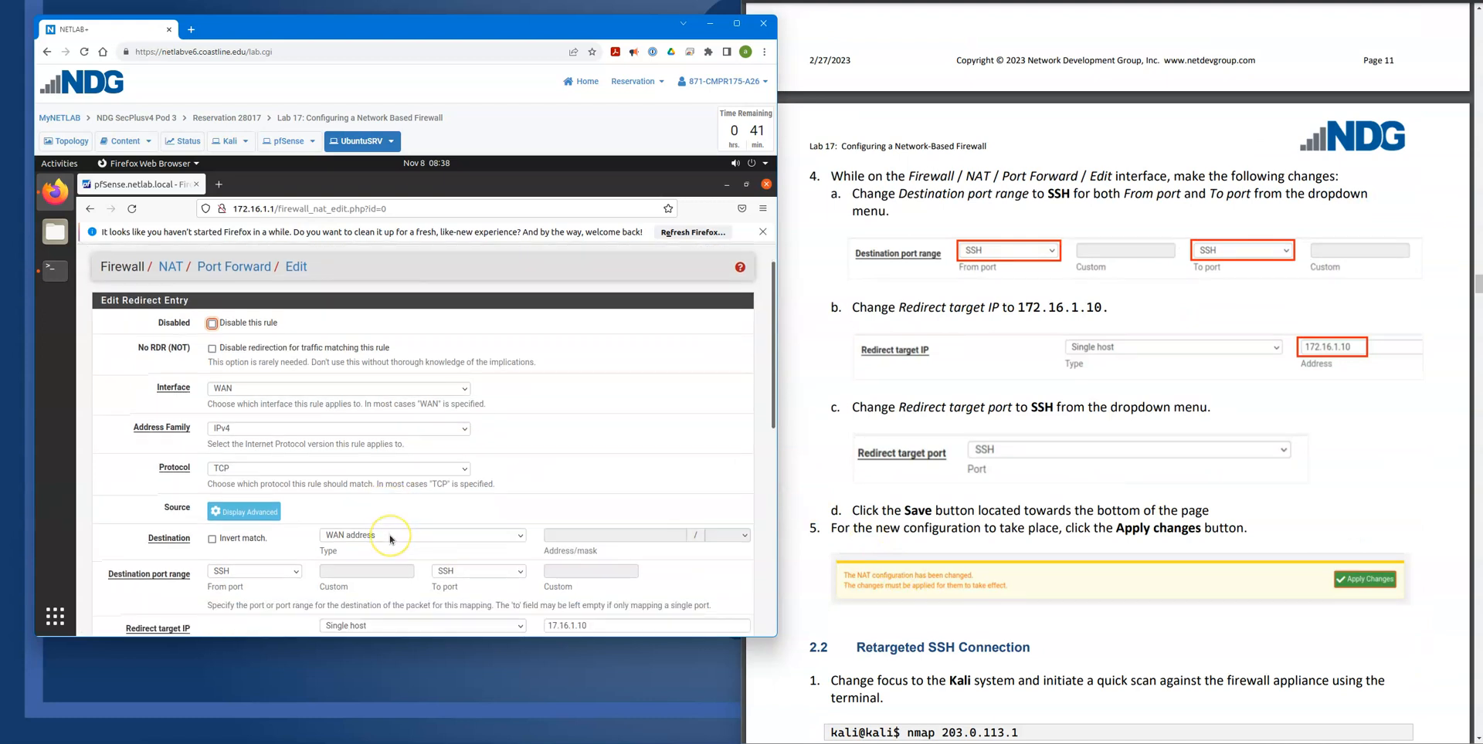
Step: Correct the port forward rule's redirect target IP address to 172.16.1.10
scroll(390, 539, down, 2)
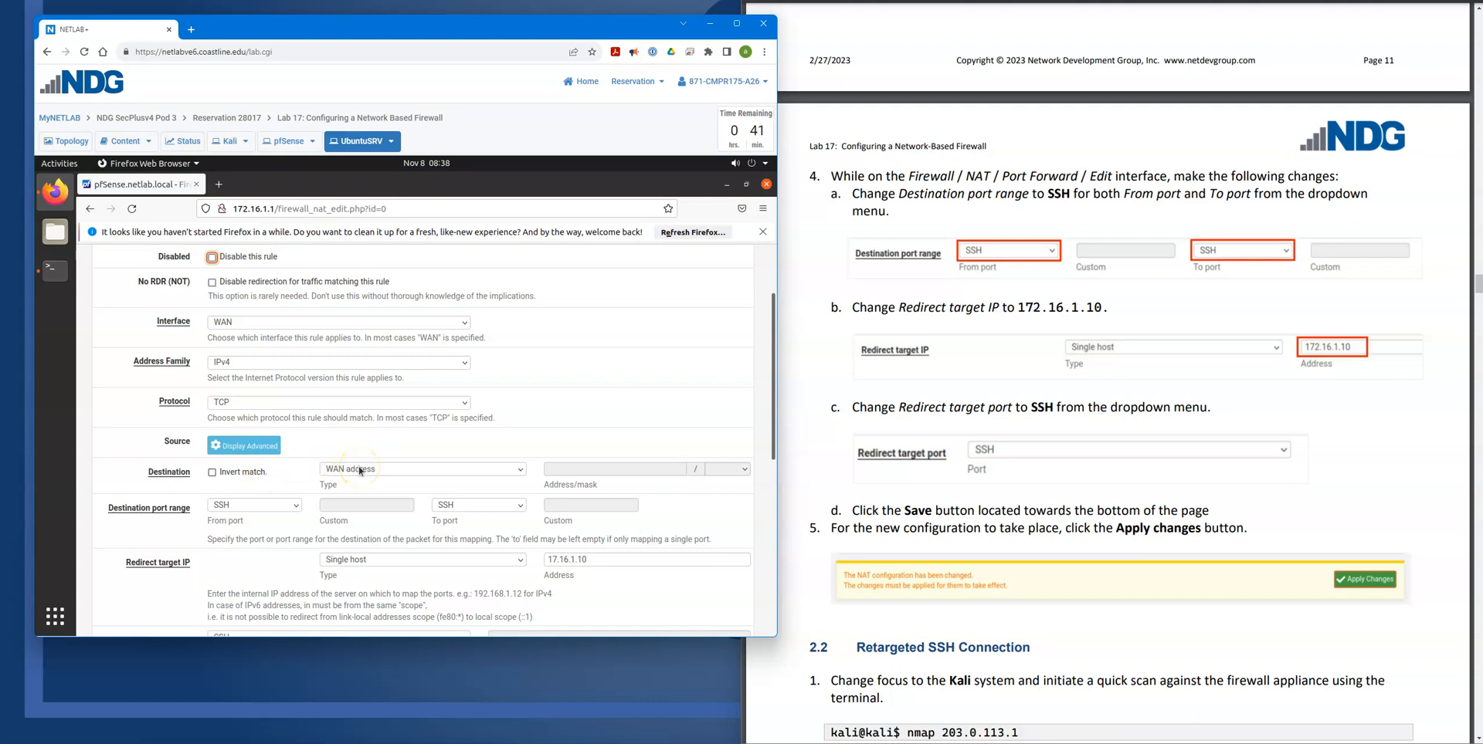
scroll(359, 471, down, 1)
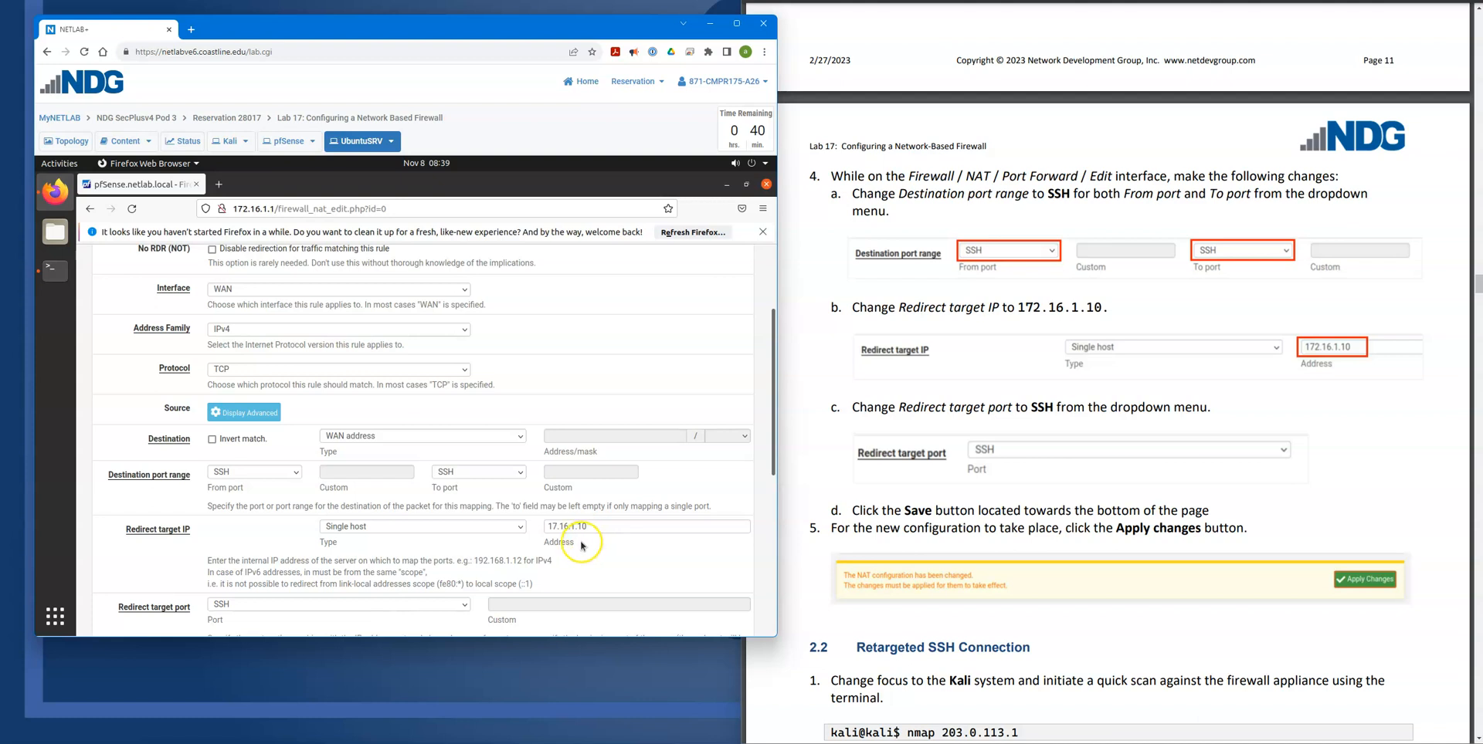
click(555, 527)
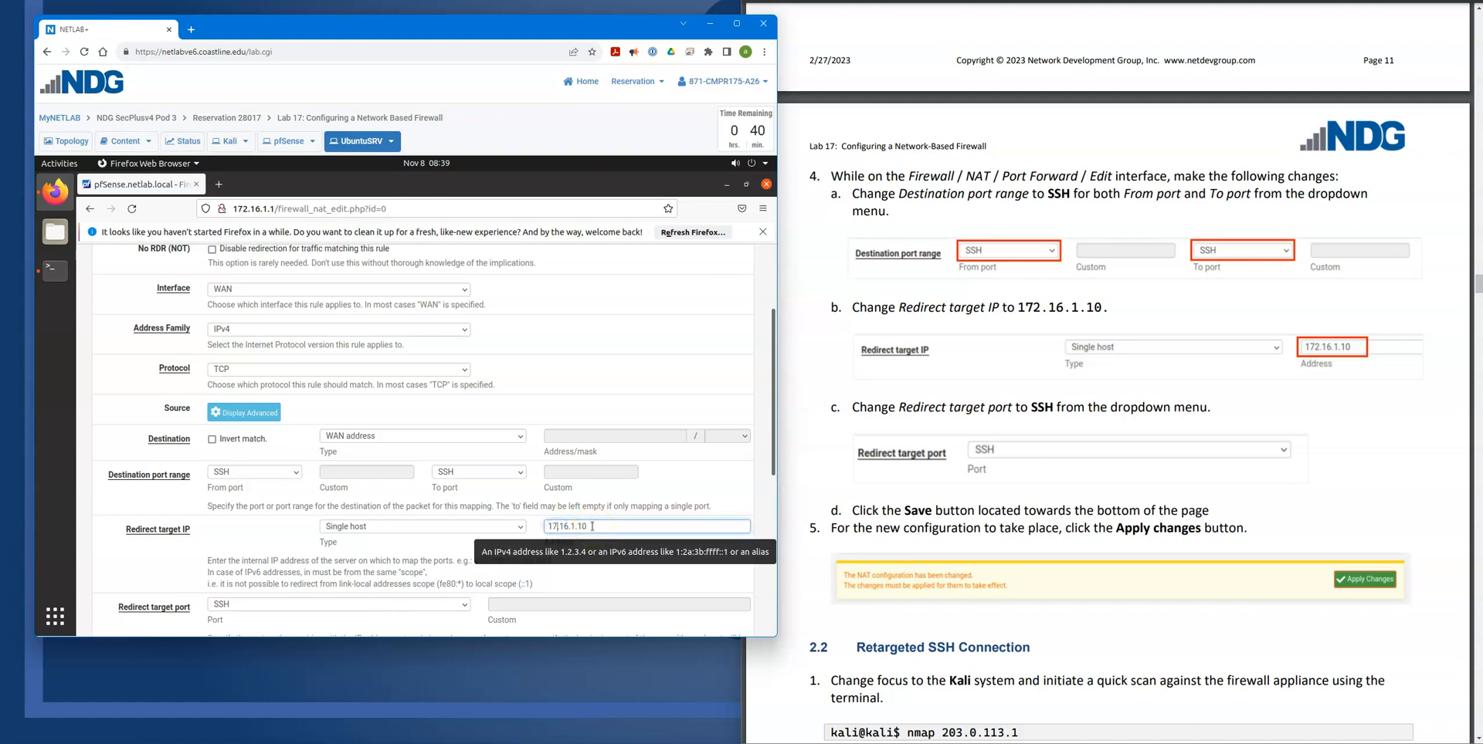
text(2.)
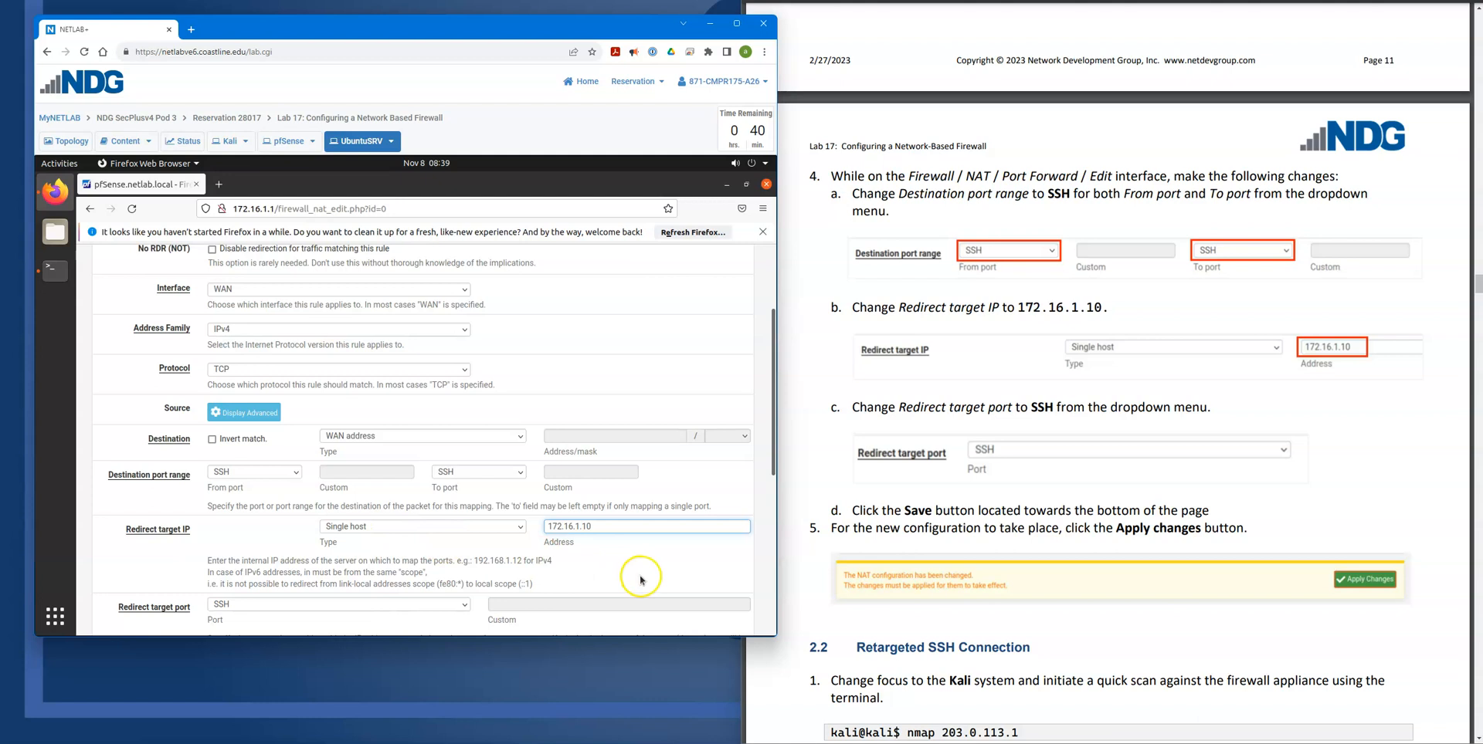
Step: Save the corrected port forward rule and apply the NAT configuration changes
scroll(641, 575, down, 2)
scroll(505, 585, down, 5)
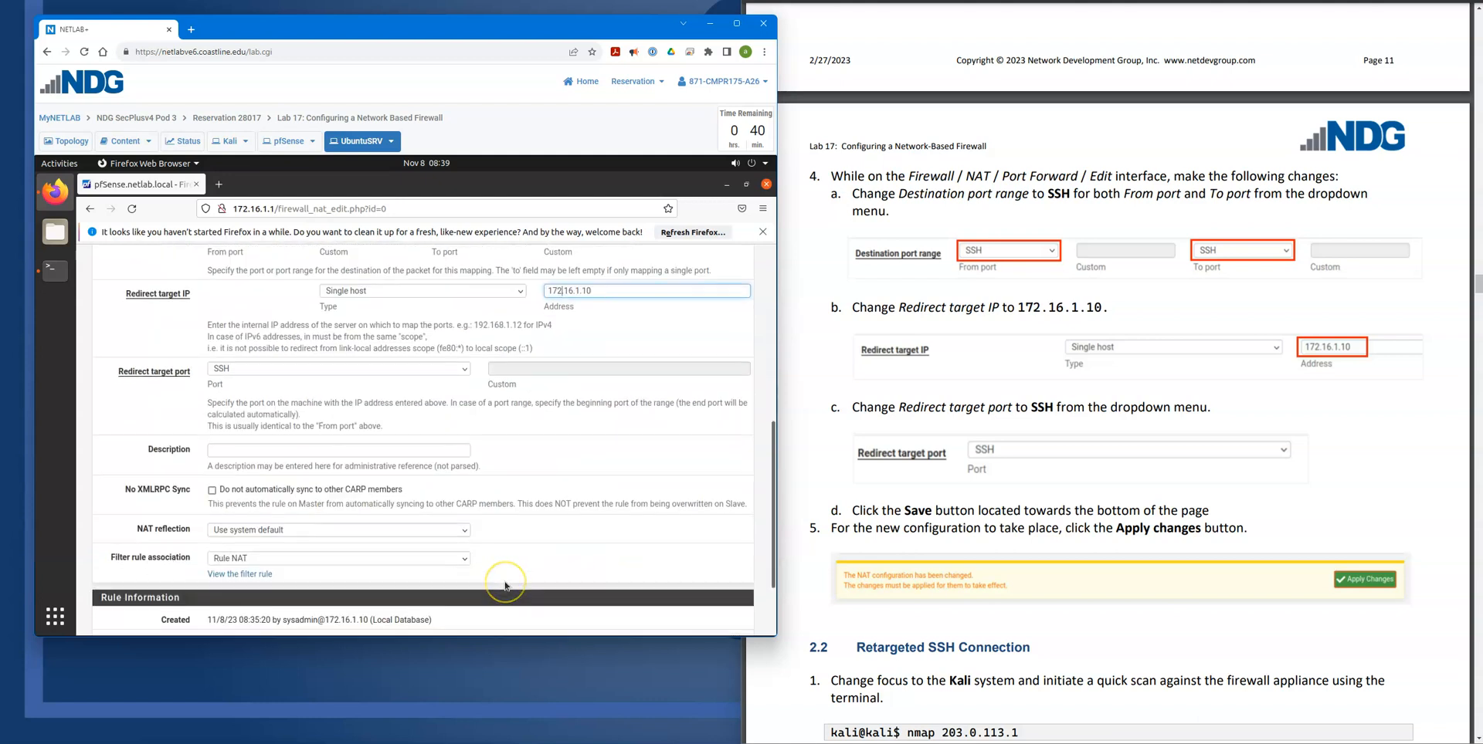
click(229, 573)
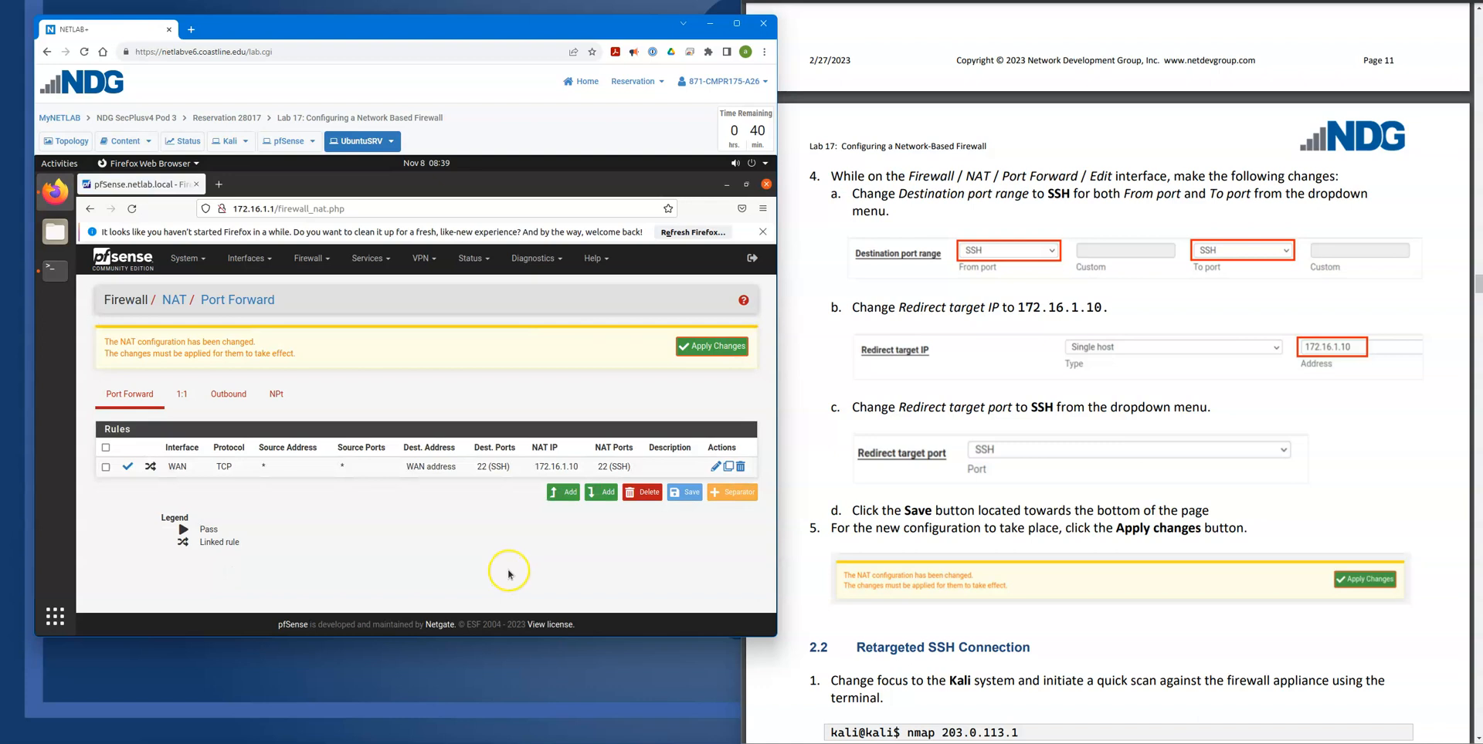
click(712, 347)
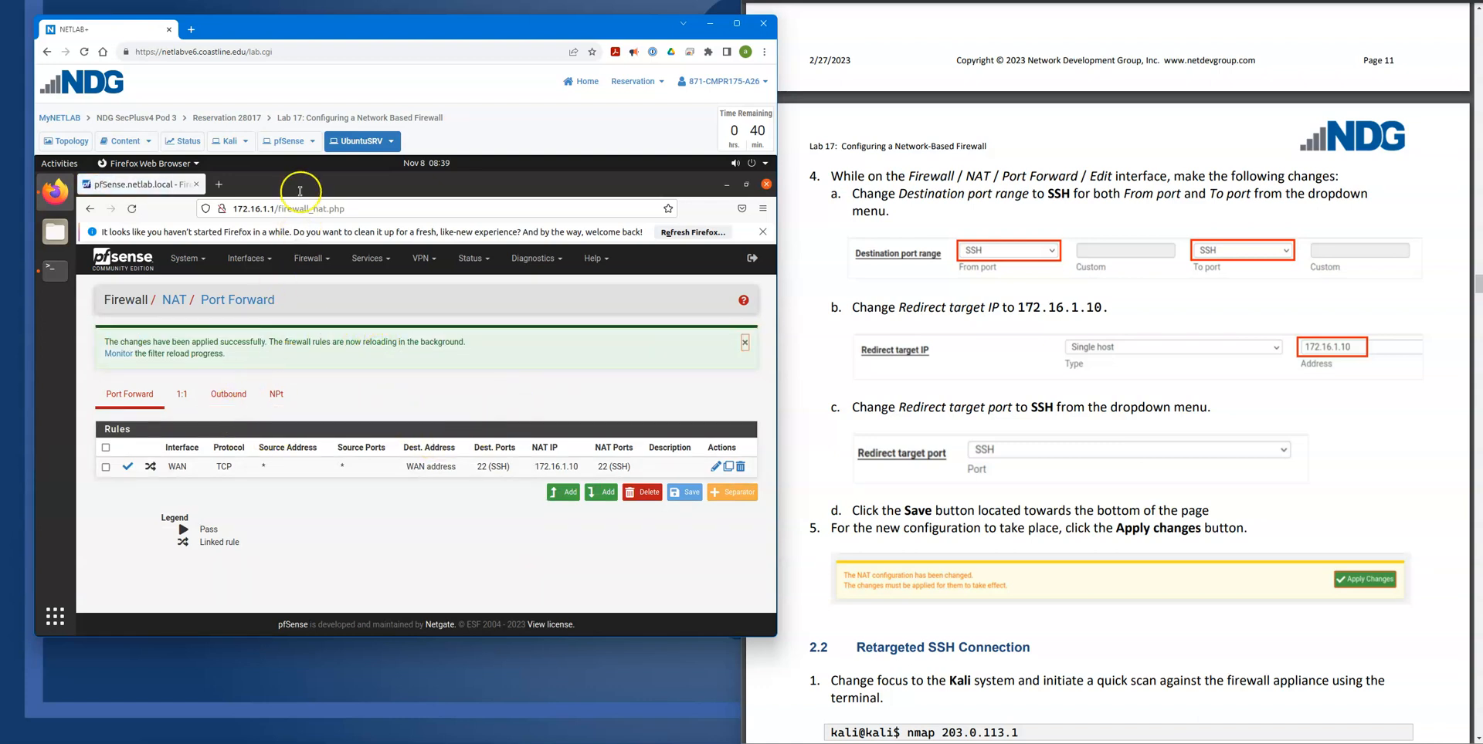
Step: Scan 203.0.113.1 with nmap from the Kali terminal again and highlight the SSH port line in the output
click(213, 145)
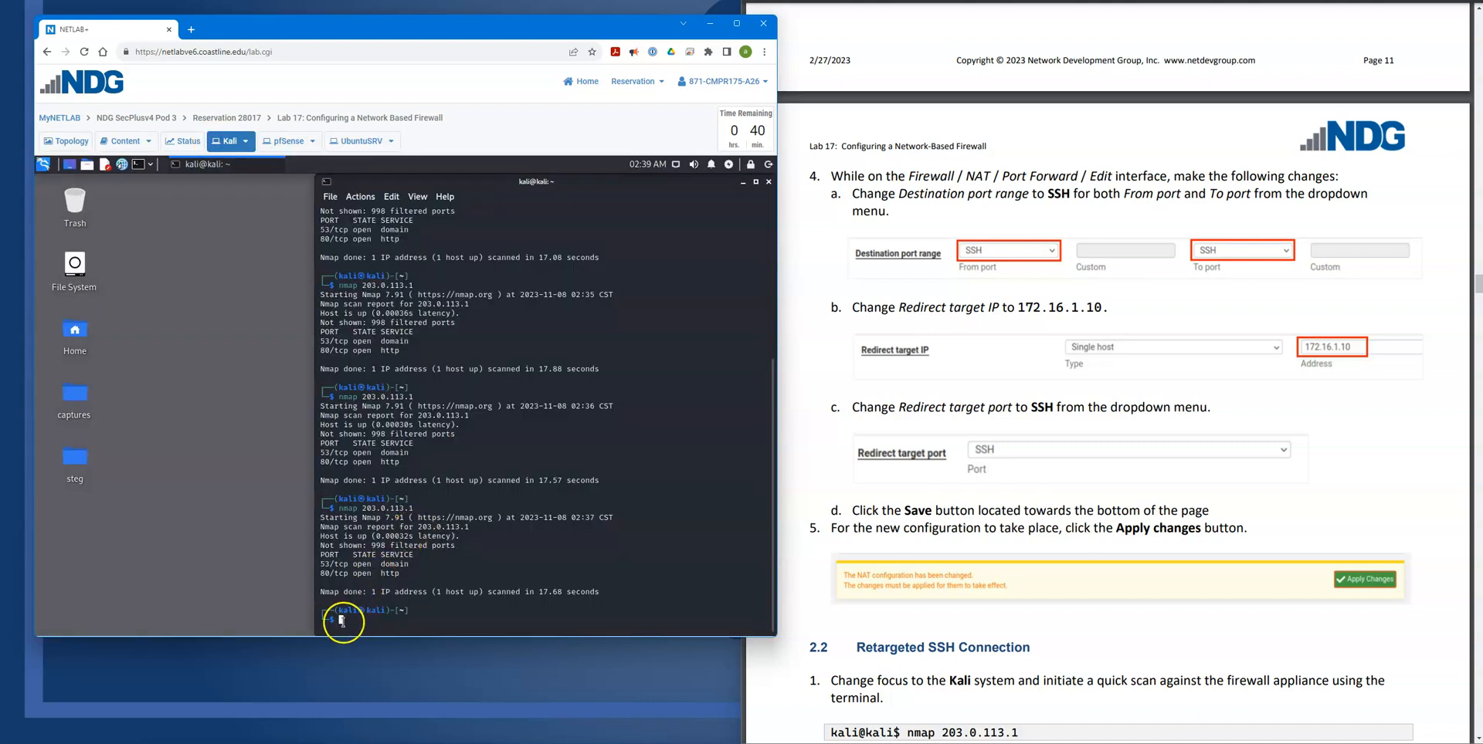
key(Up)
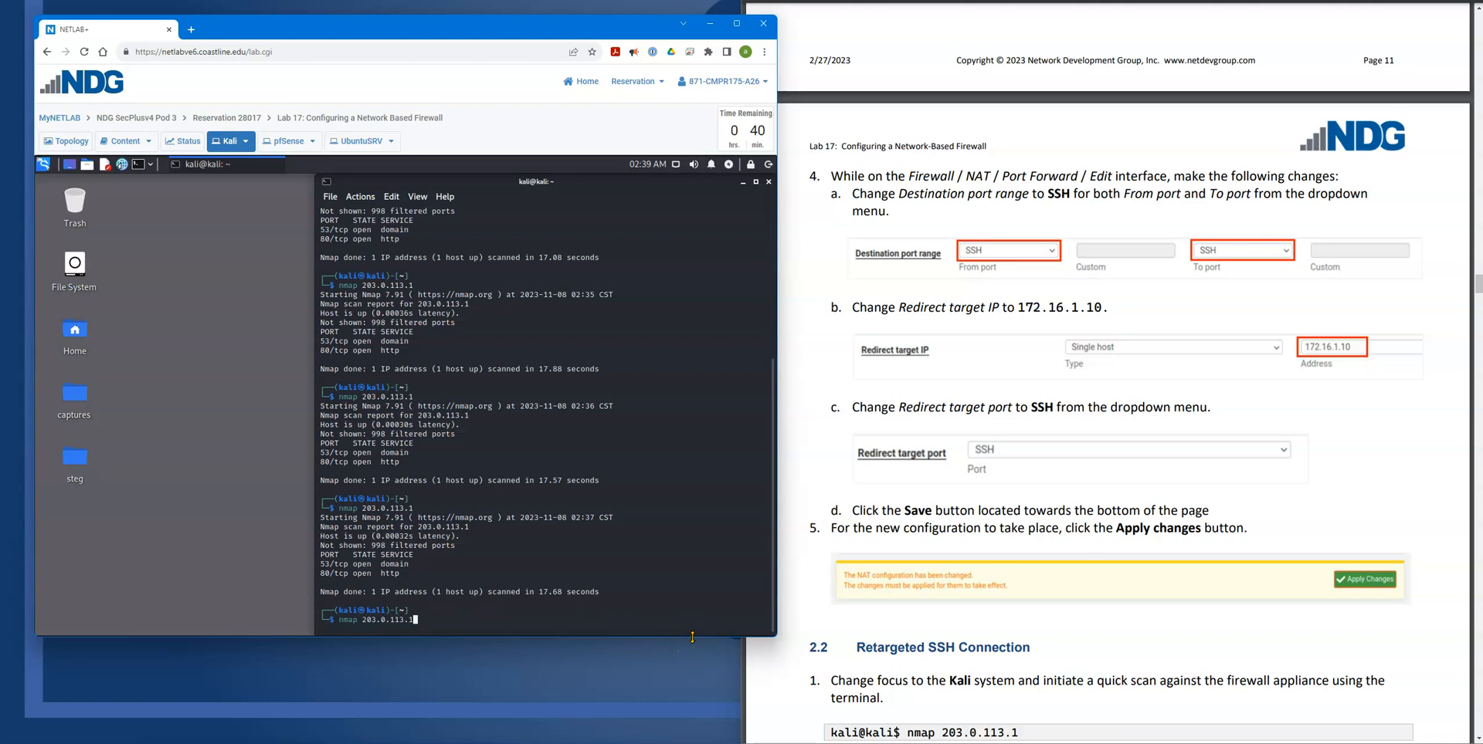
key(Return)
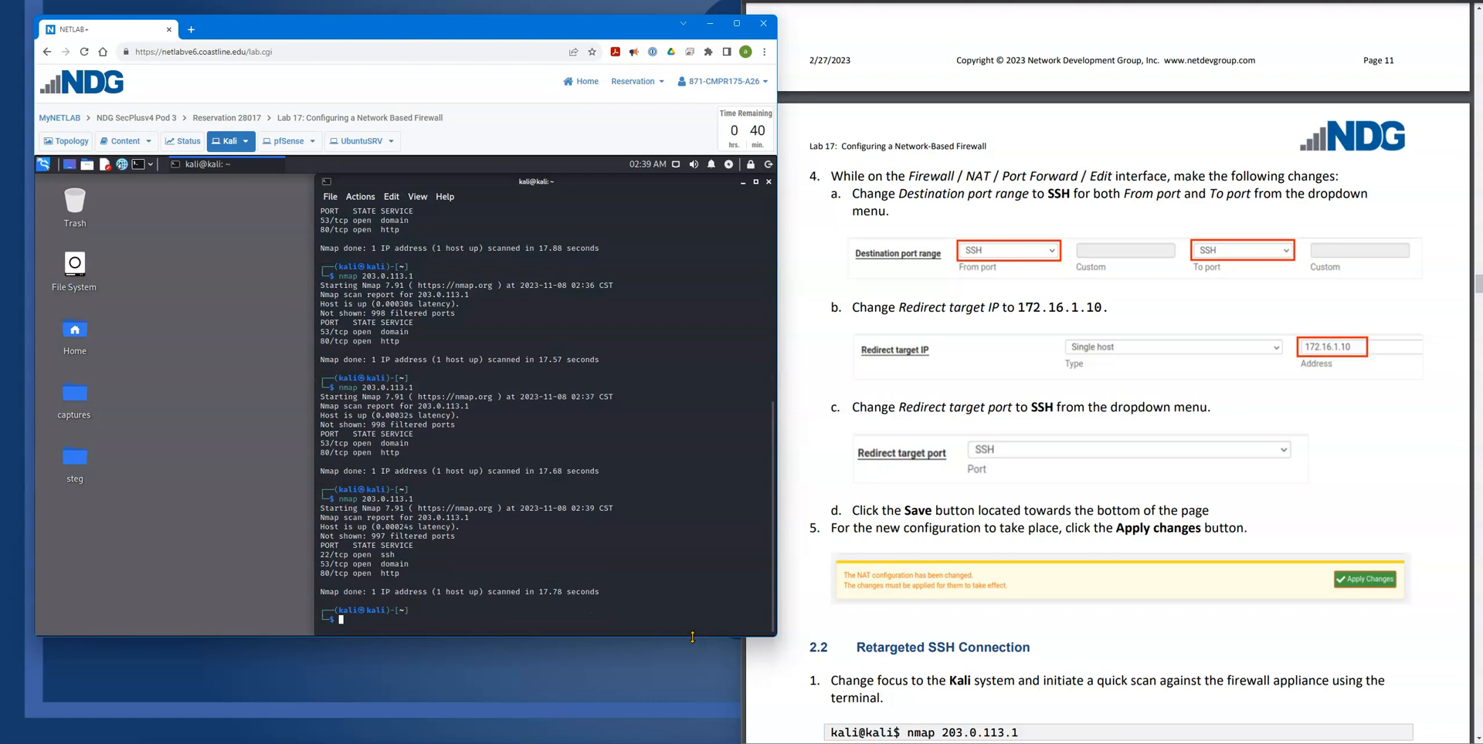
drag(422, 556, 298, 547)
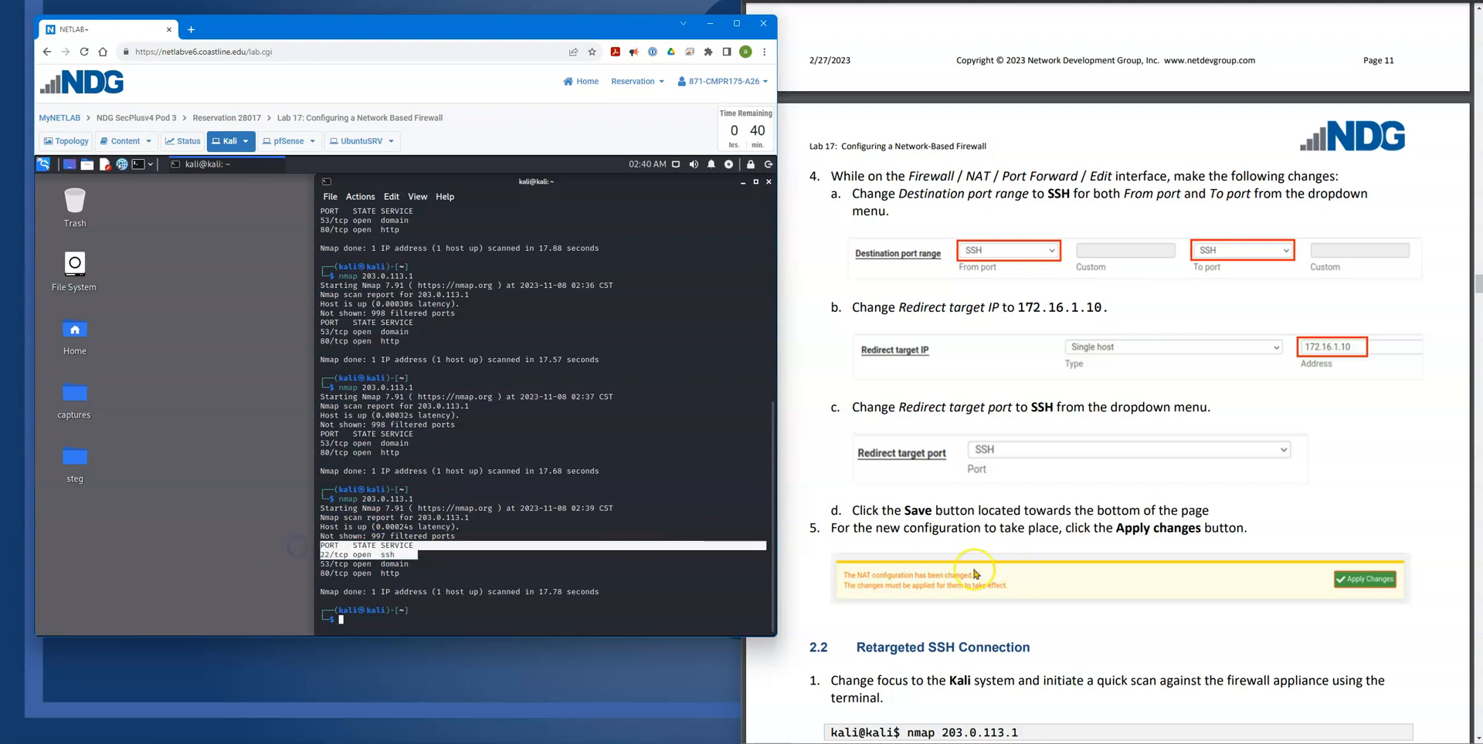
click(833, 589)
scroll(833, 591, down, 15)
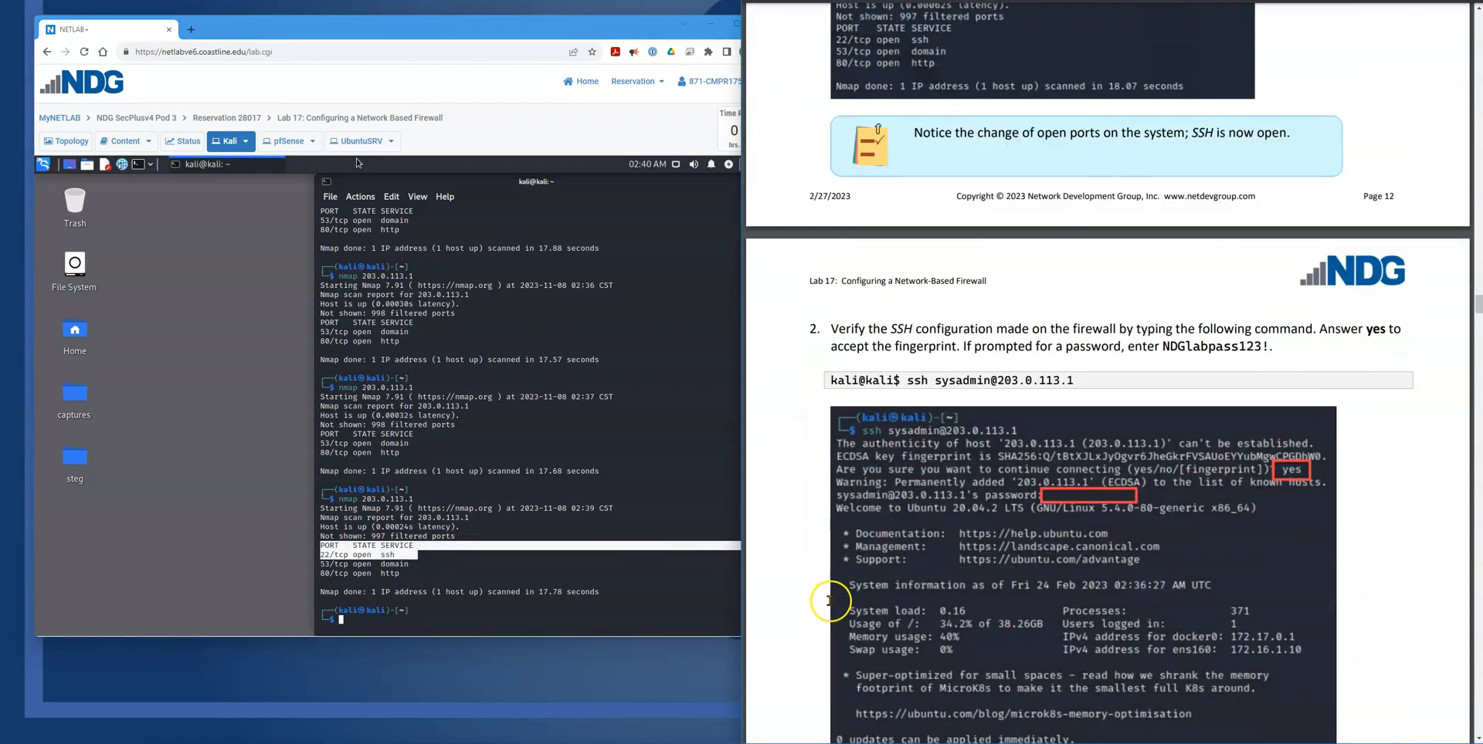
scroll(830, 607, up, 5)
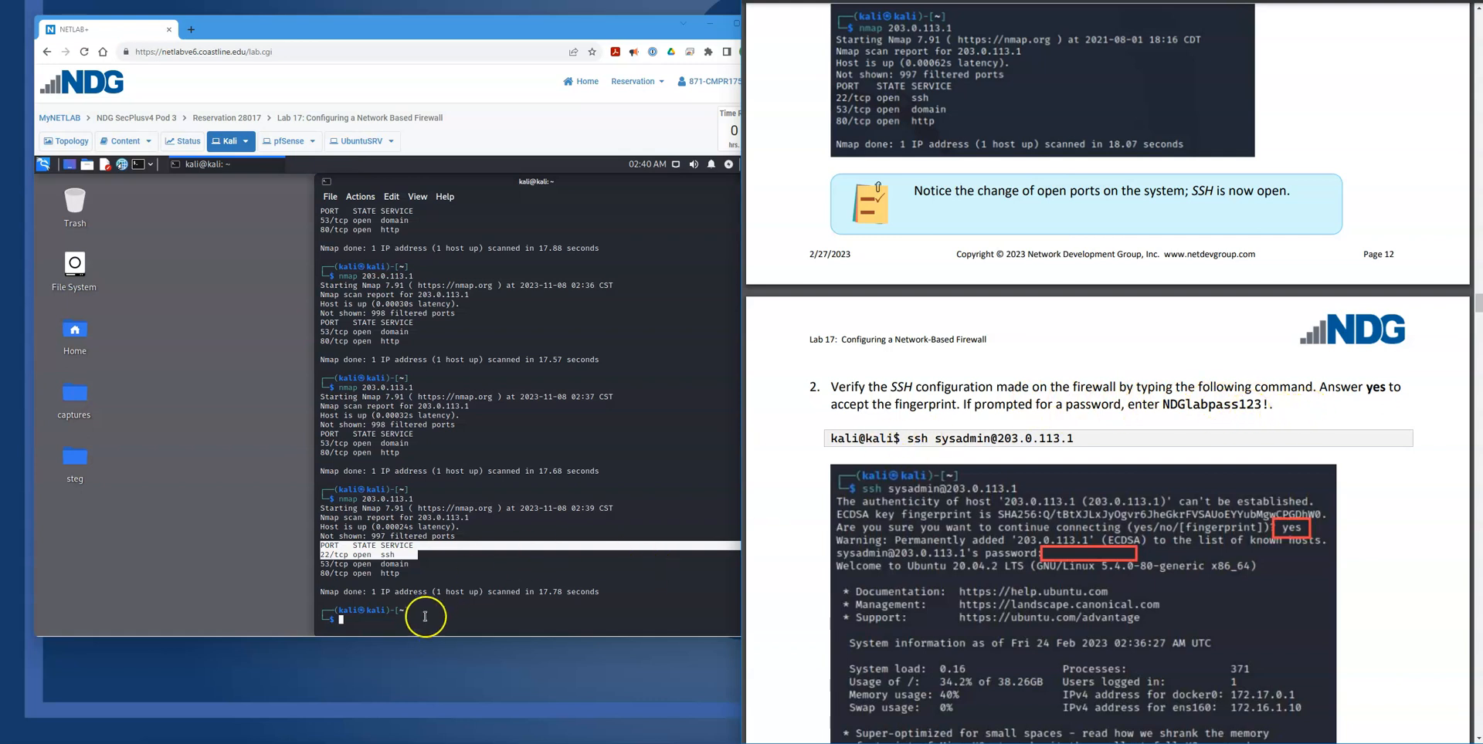
click(356, 619)
text(ssh)
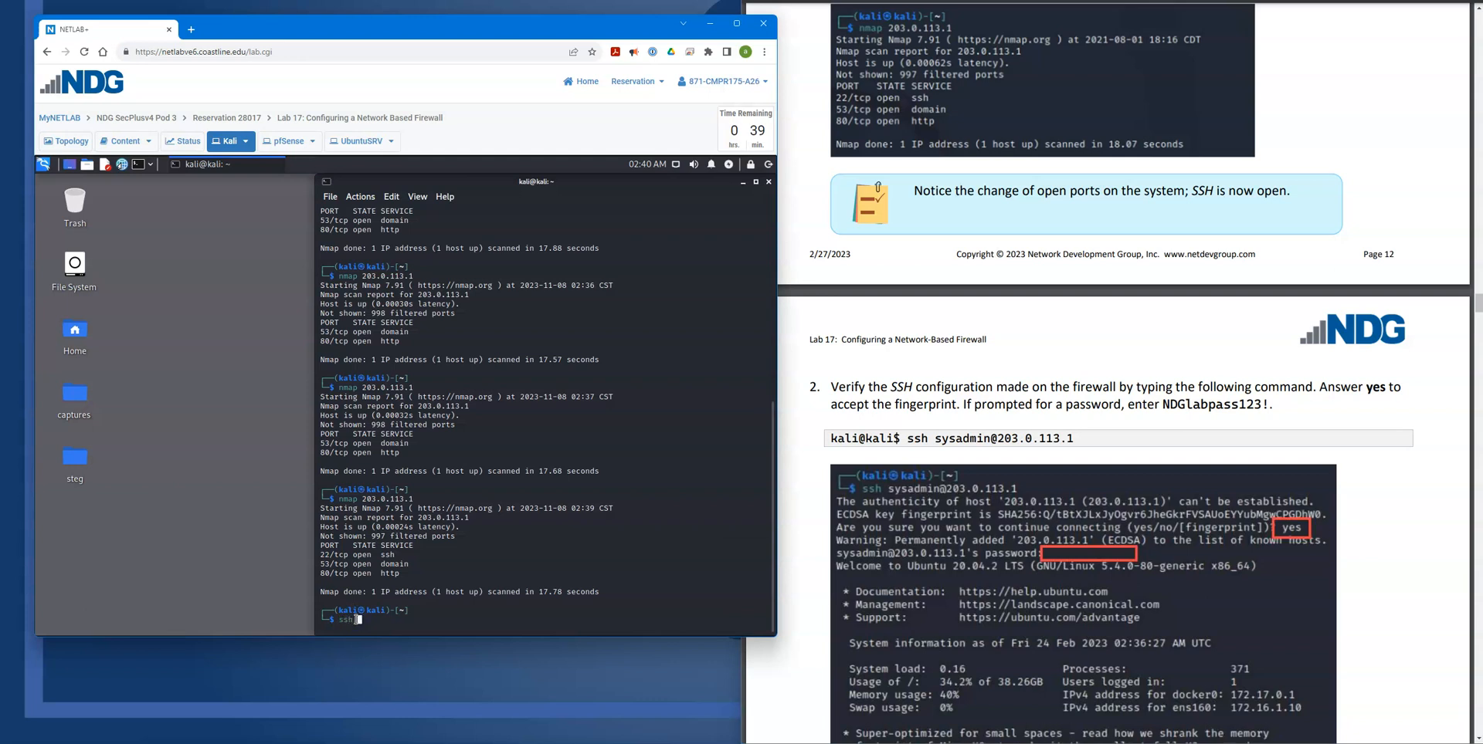
text( sysadmin@203.0.13.1)
key(Return)
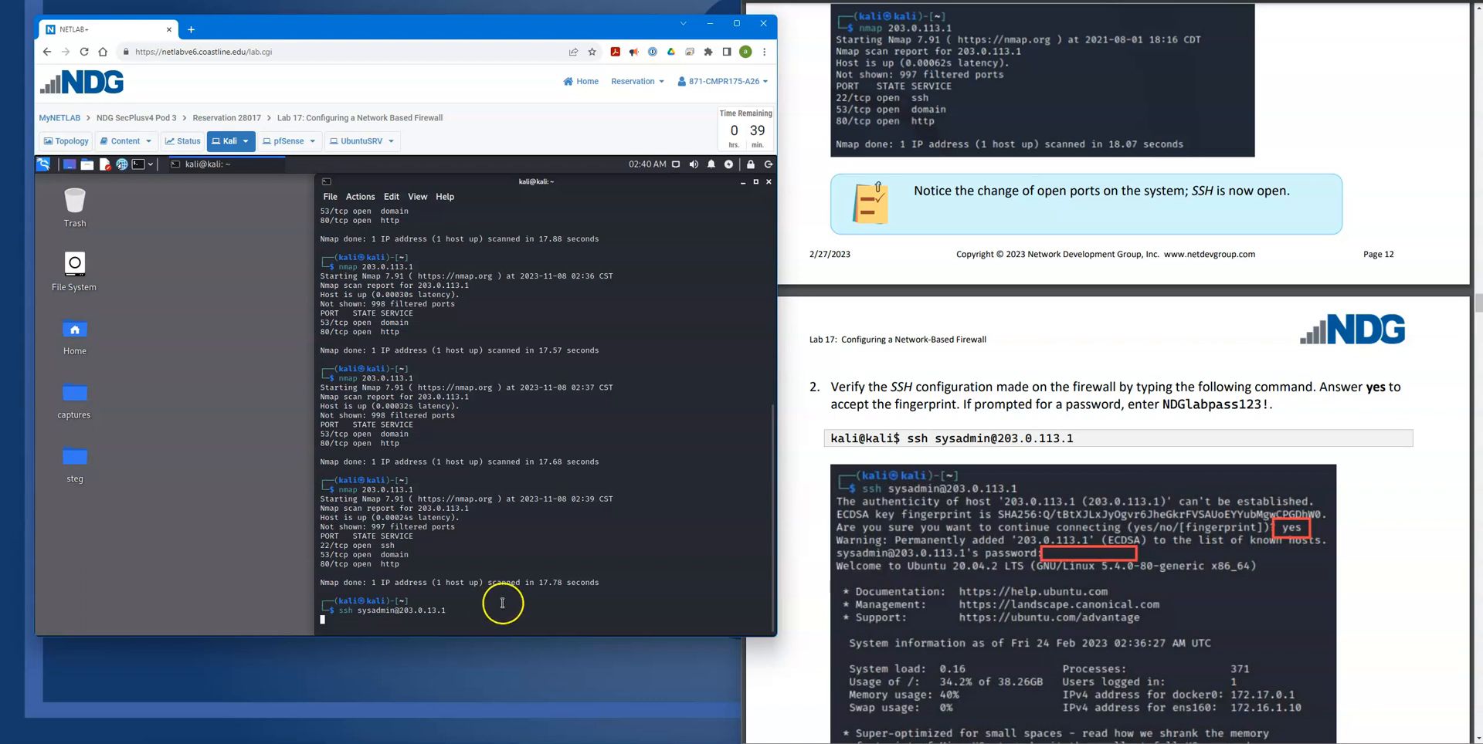
Step: Review the guide's sample SSH login and move the terminal window nearer the middle of the Kali desktop
scroll(860, 612, down, 3)
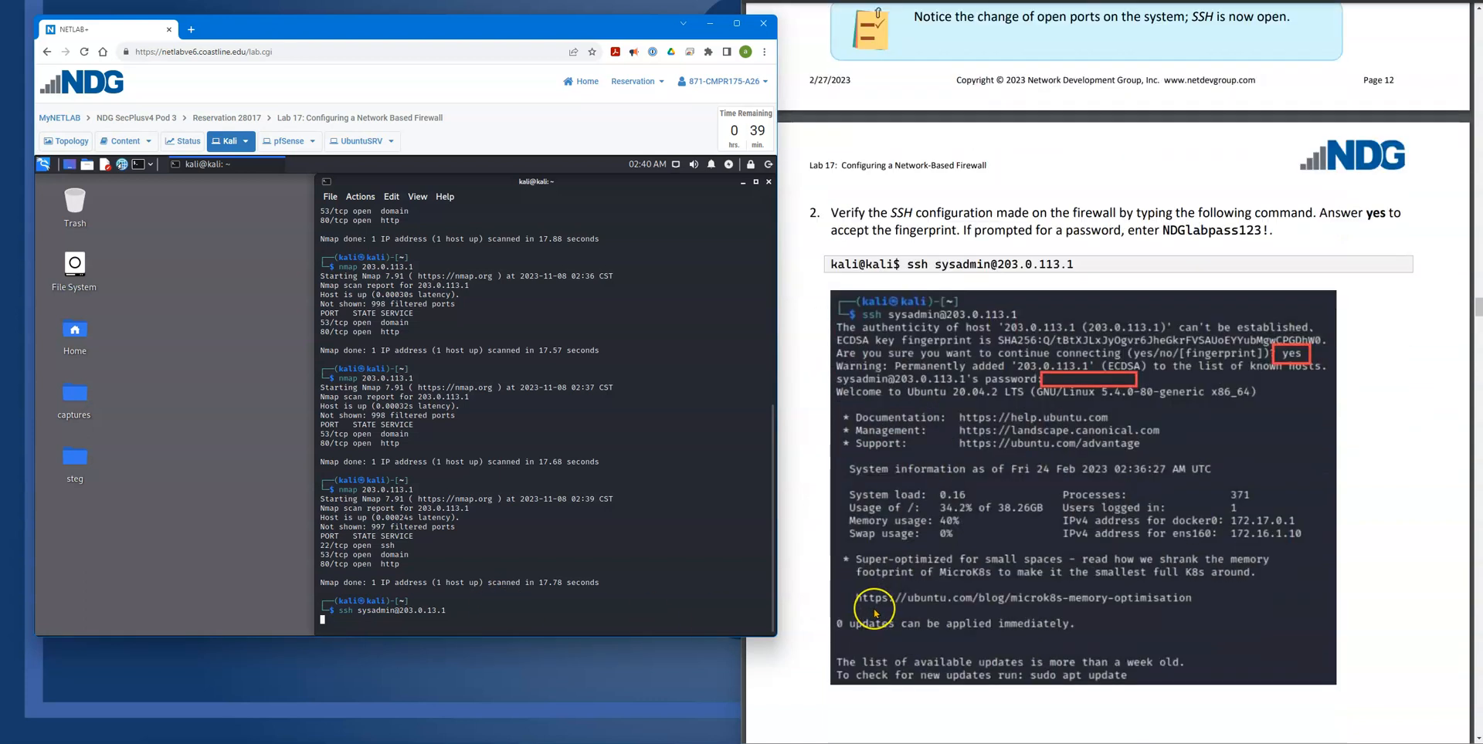
scroll(874, 613, up, 1)
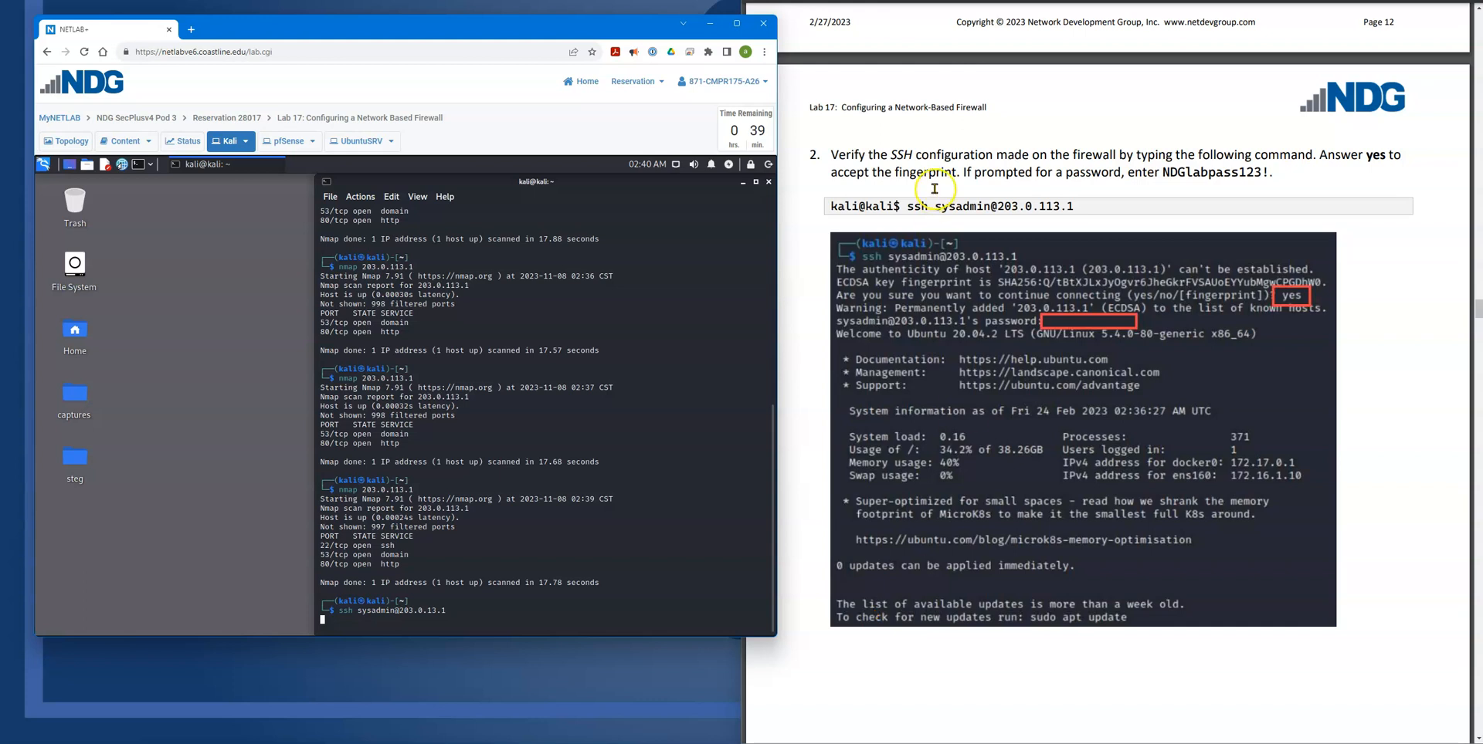
drag(472, 186, 359, 139)
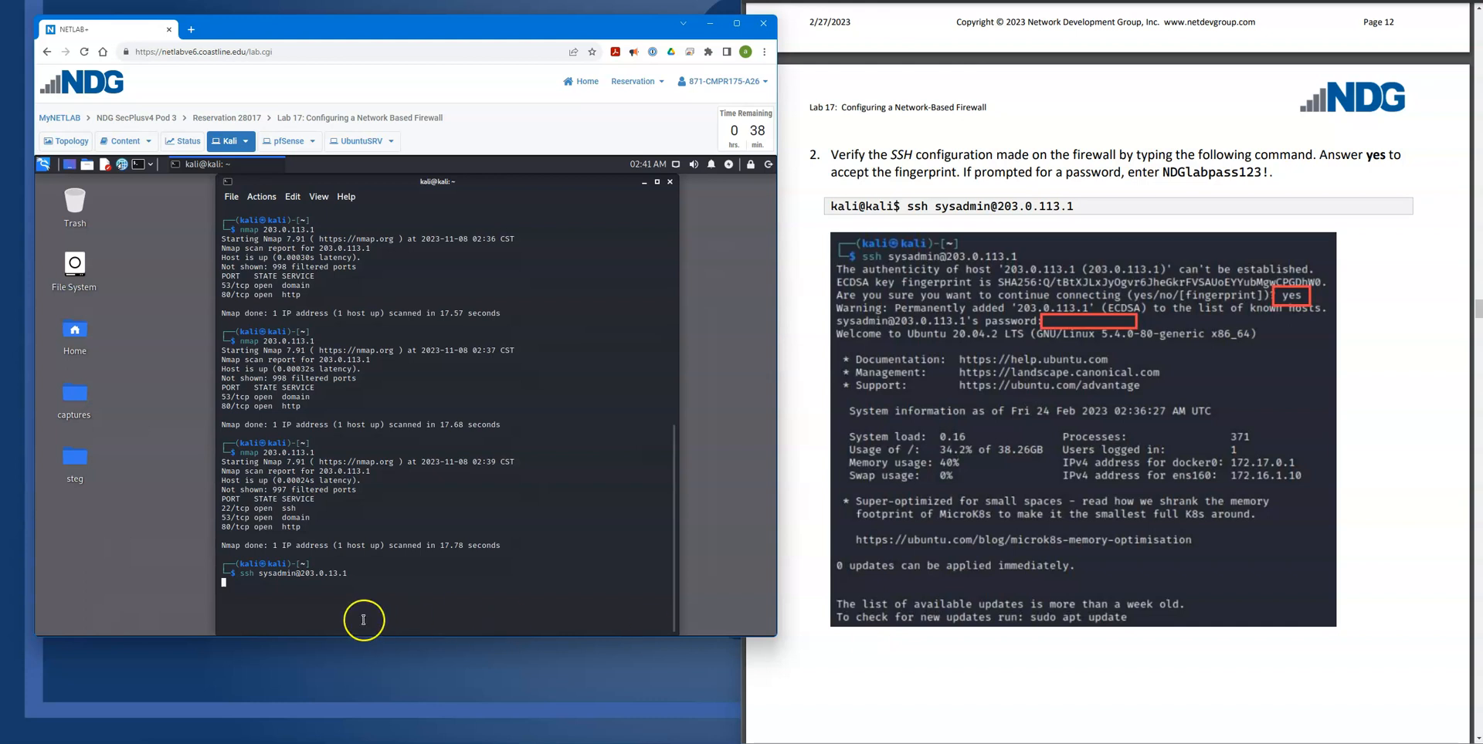
Step: Try to break out of the pending ssh command in the terminal, including entering q
key(Up)
key(Up)
key(BackSpace)
key(BackSpace)
key(BackSpace)
key(BackSpace)
key(BackSpace)
key(BackSpace)
text(q)
key(Return)
key(Return)
key(Escape)
key(Return)
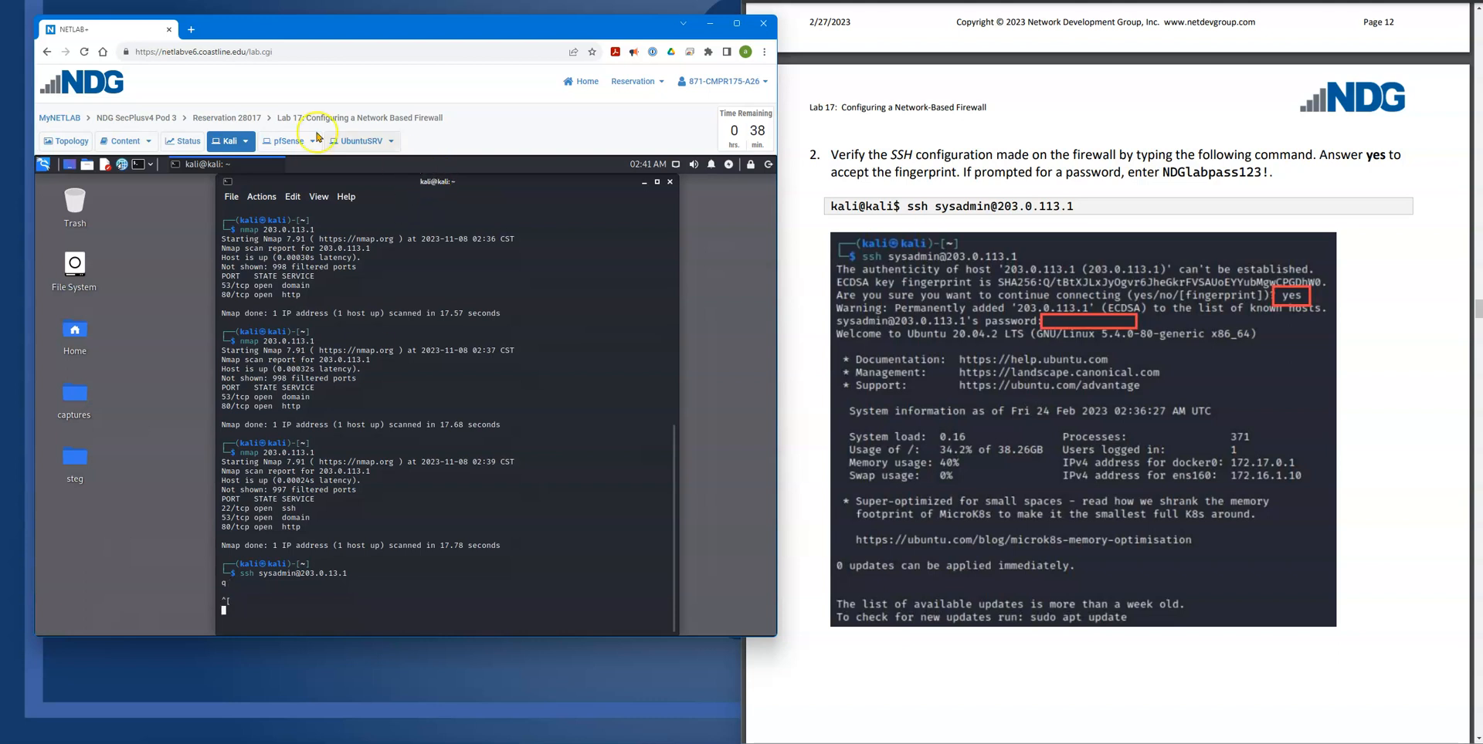
click(232, 197)
click(249, 213)
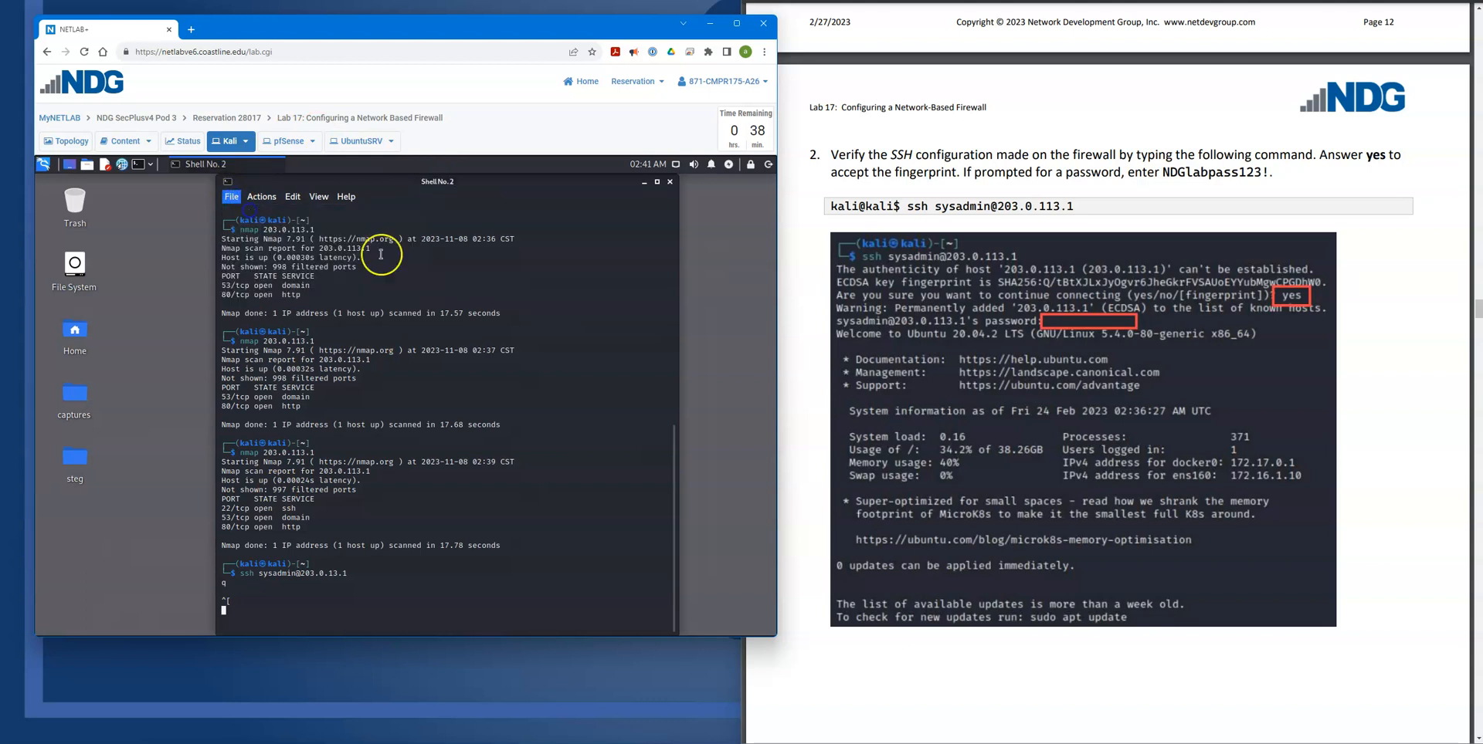
text(ssh)
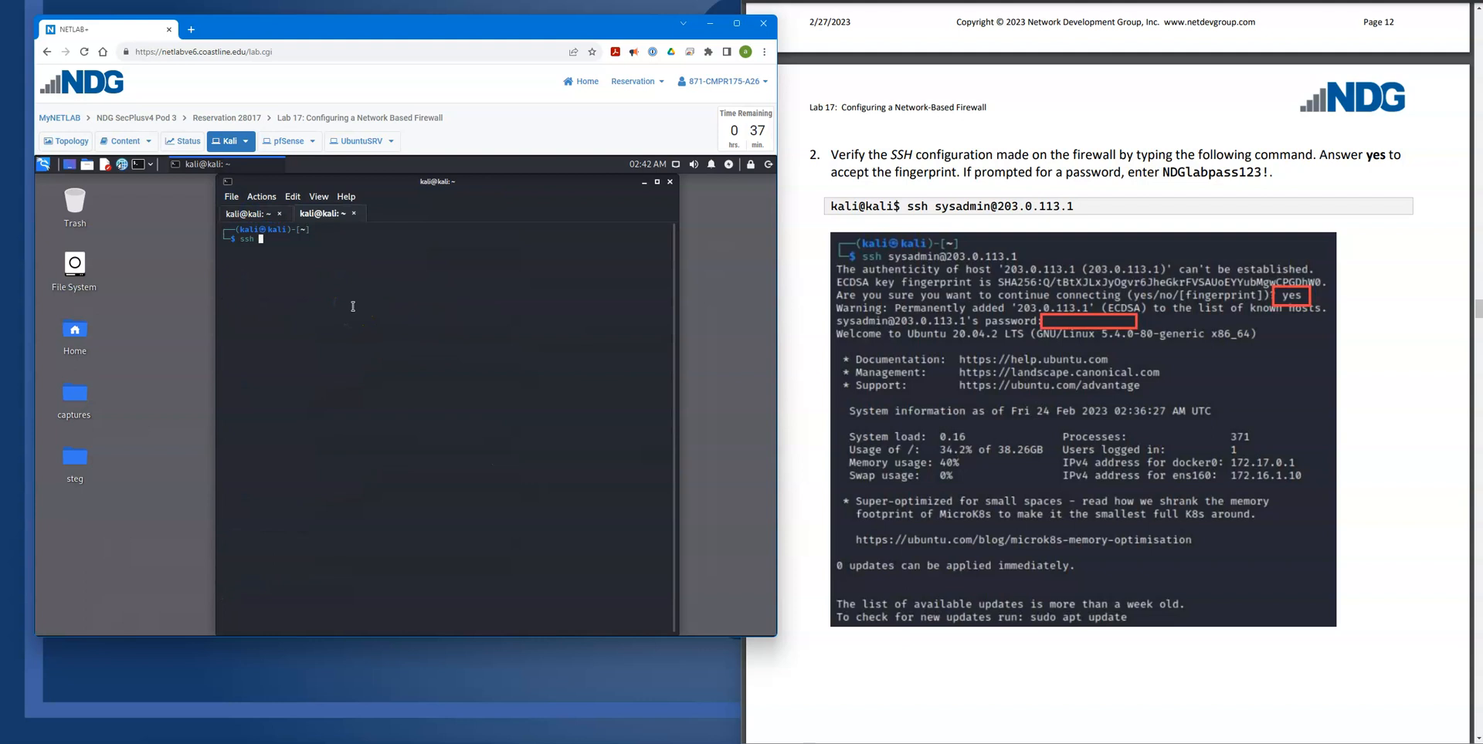
text( sysadmin@203.0.112.)
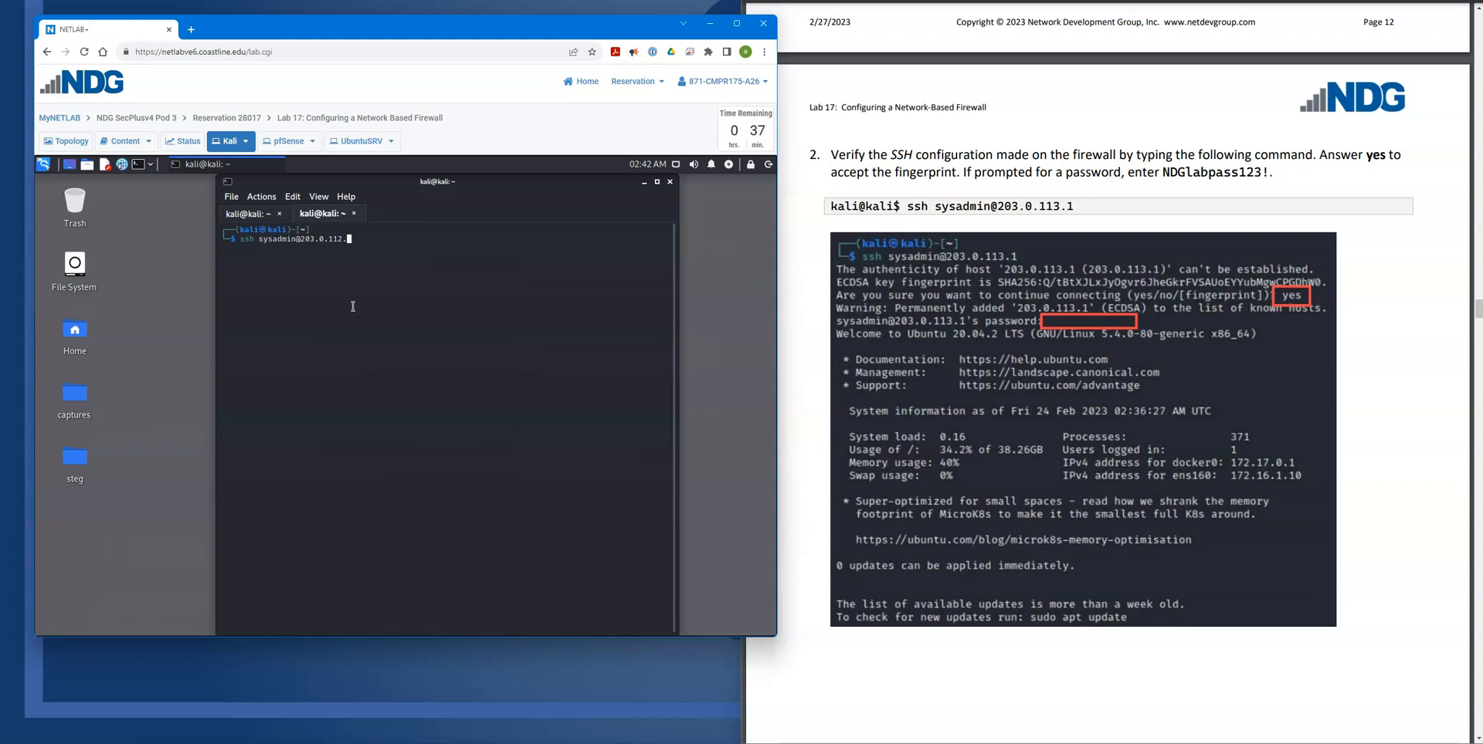
key(BackSpace)
key(BackSpace)
text(3.1)
key(Return)
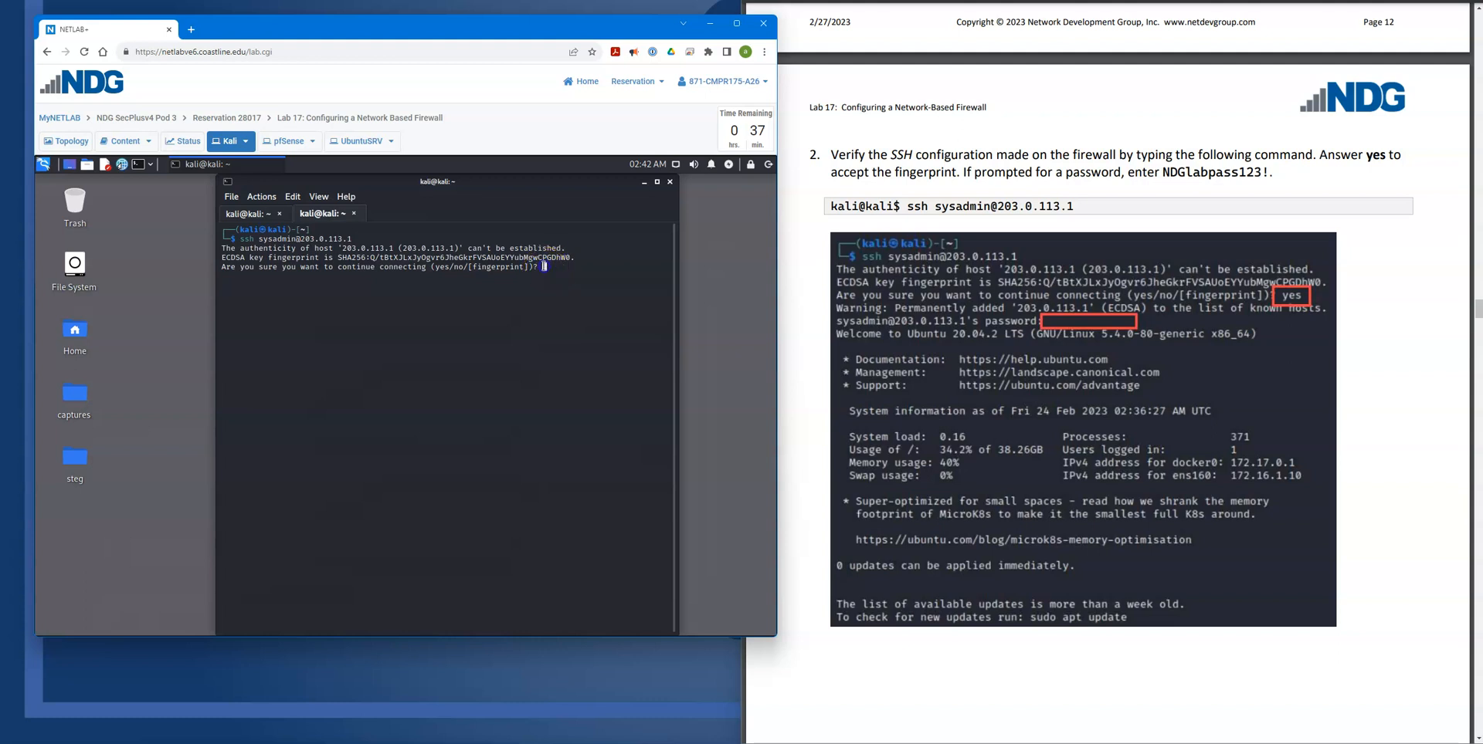
Step: Accept the host's key fingerprint with yes and enter the sysadmin account password to log in
text(yes)
key(Return)
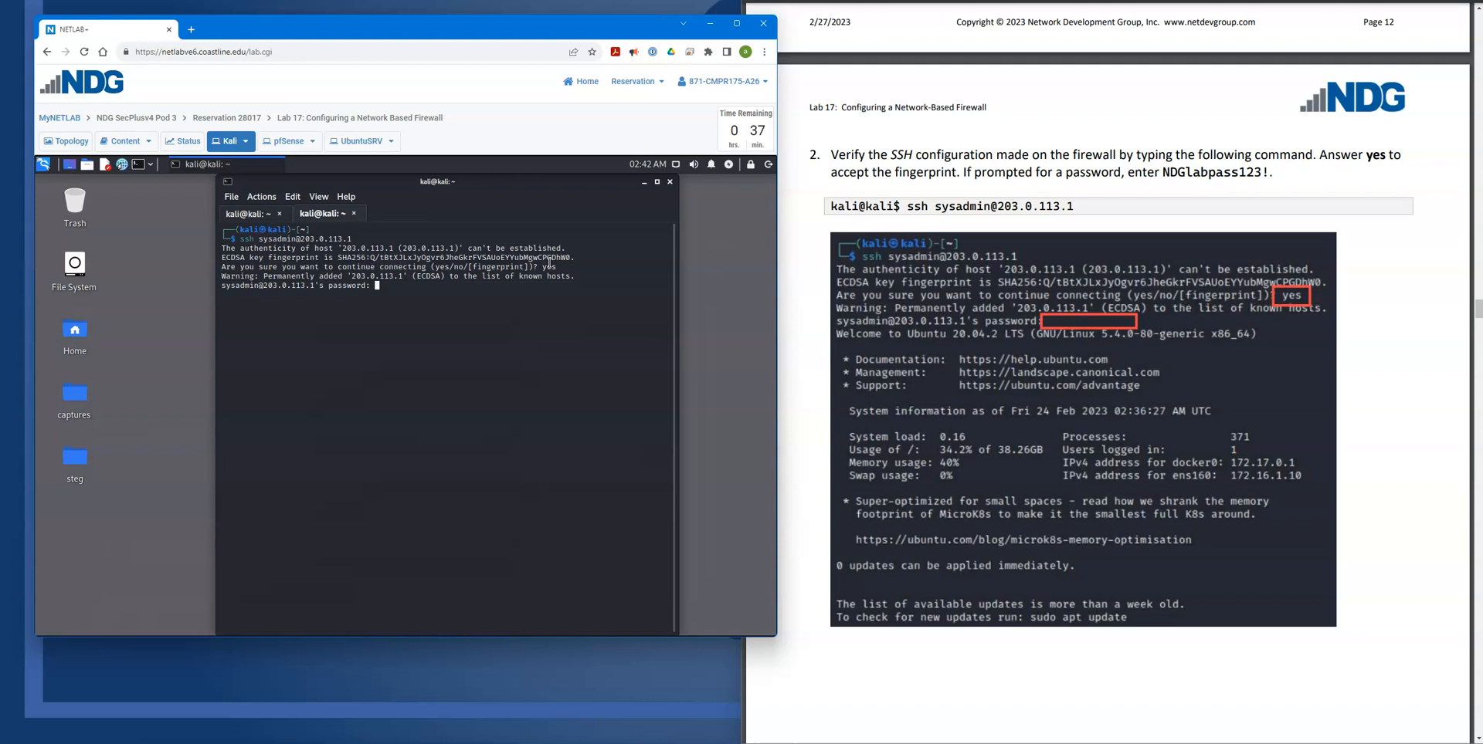
key(Return)
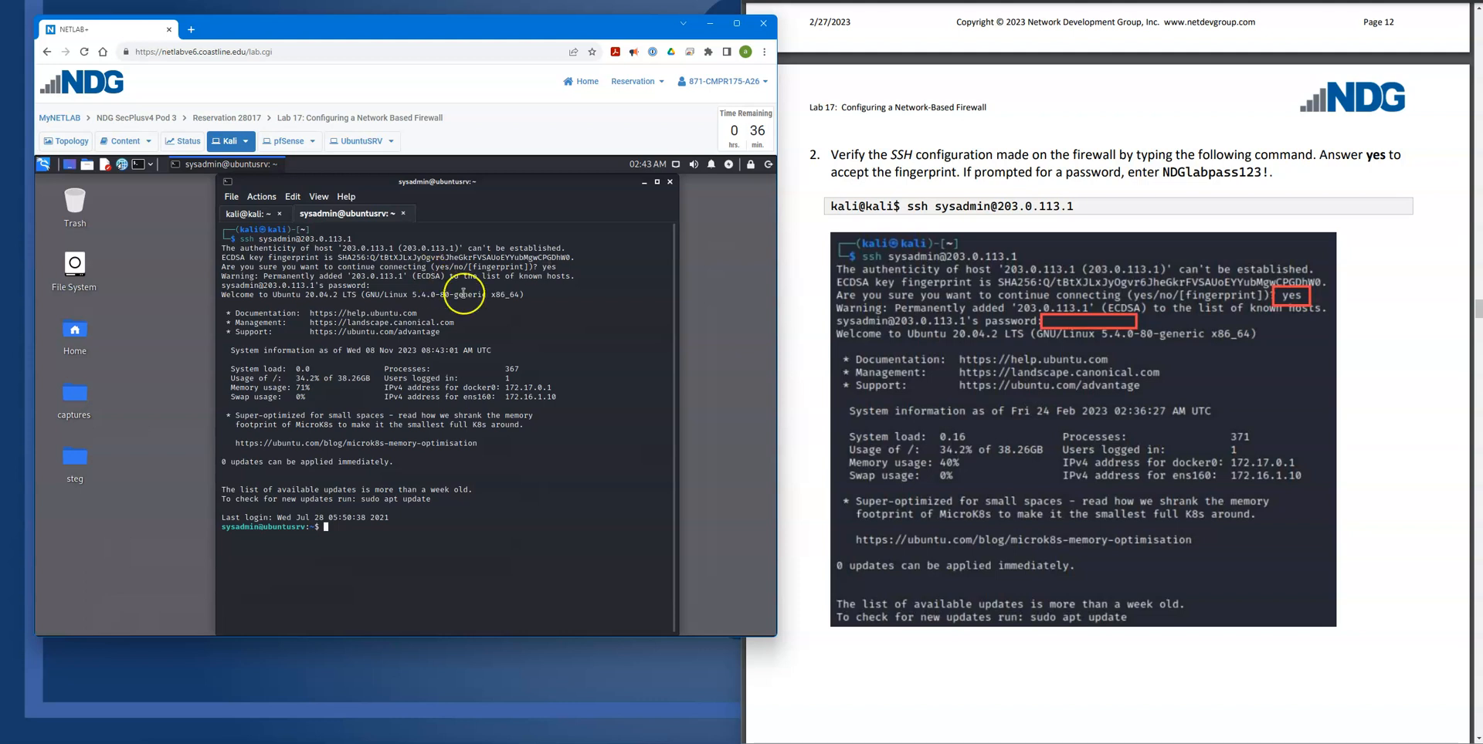
Step: Find the guide's system confirmation step, run ifconfig in the SSH session and highlight the ens160 interface's inet address
scroll(1059, 460, down, 3)
scroll(1059, 460, down, 10)
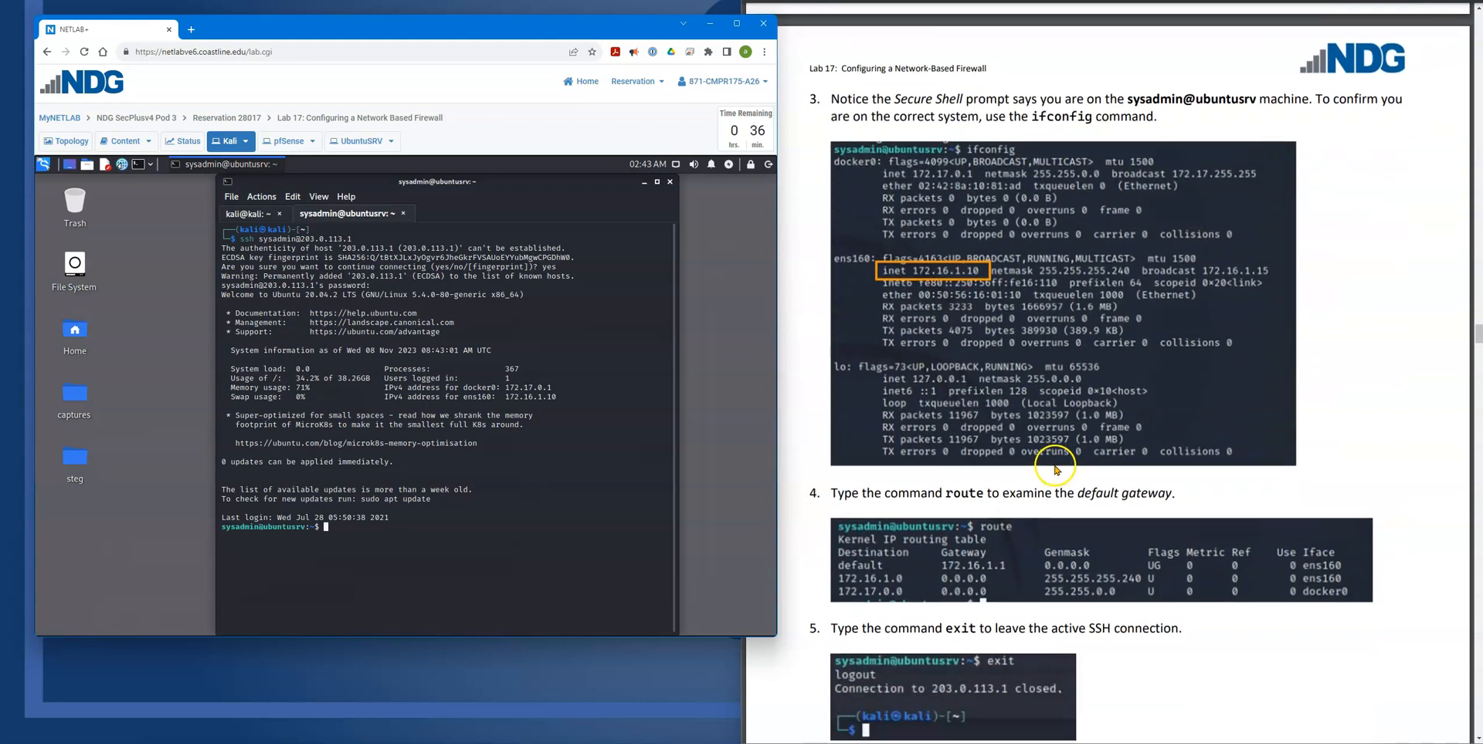
scroll(1055, 469, down, 1)
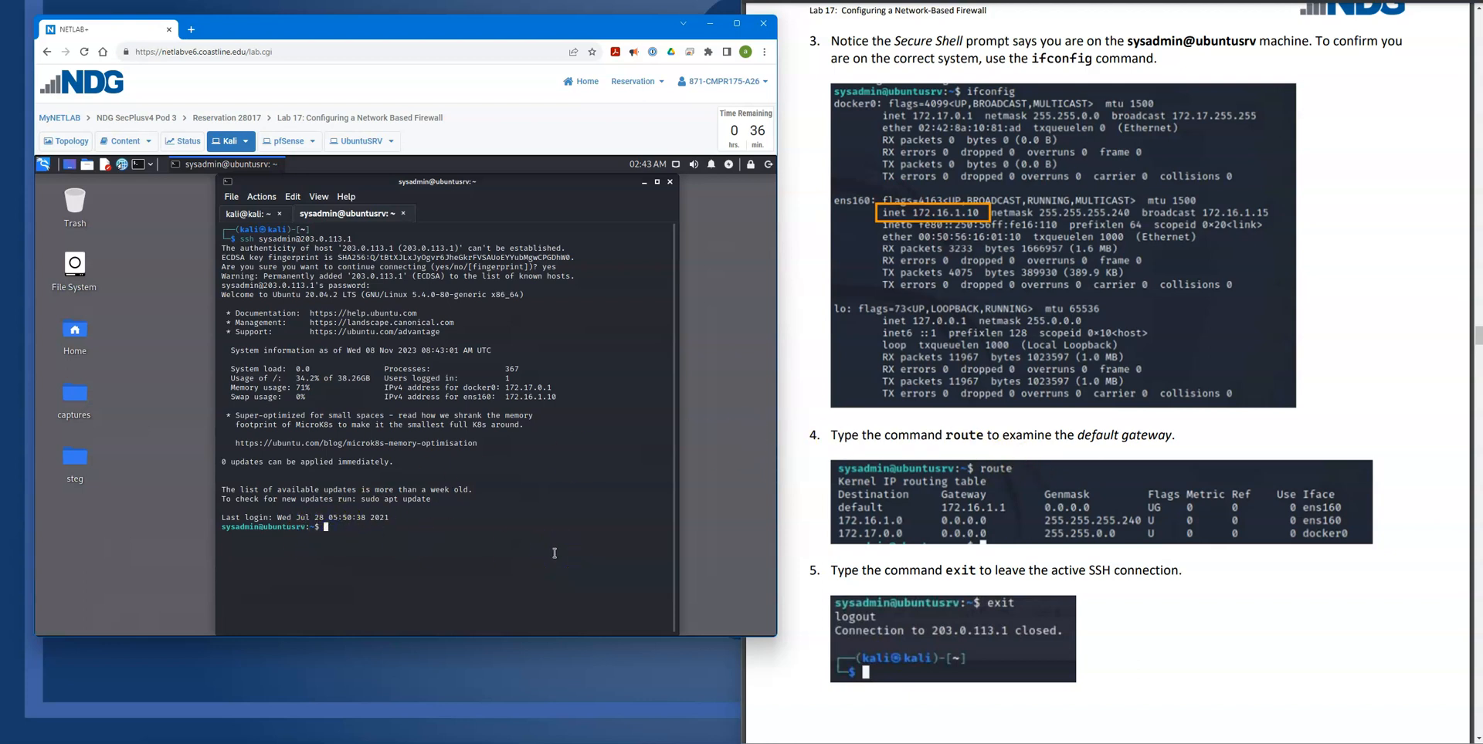
text(ifconfig)
key(Return)
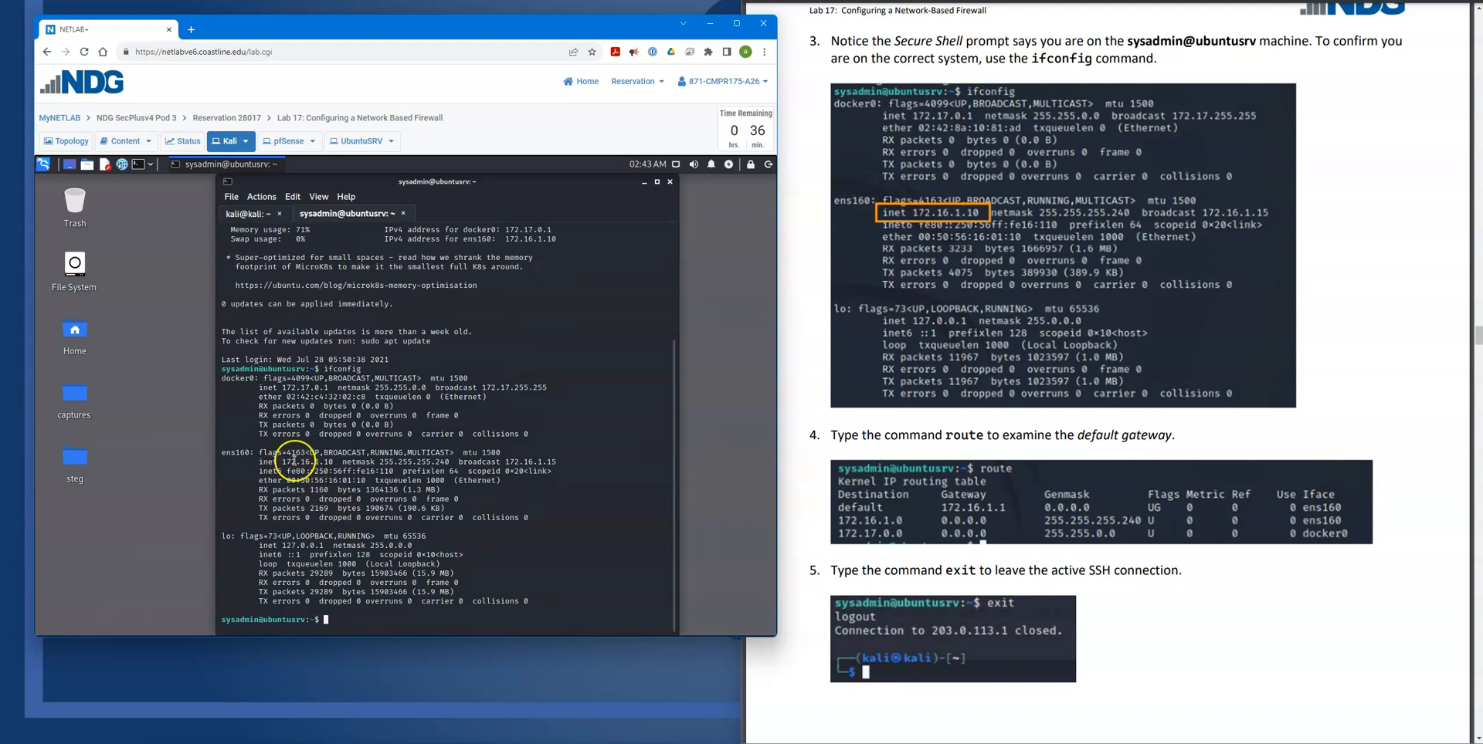
drag(282, 462, 354, 463)
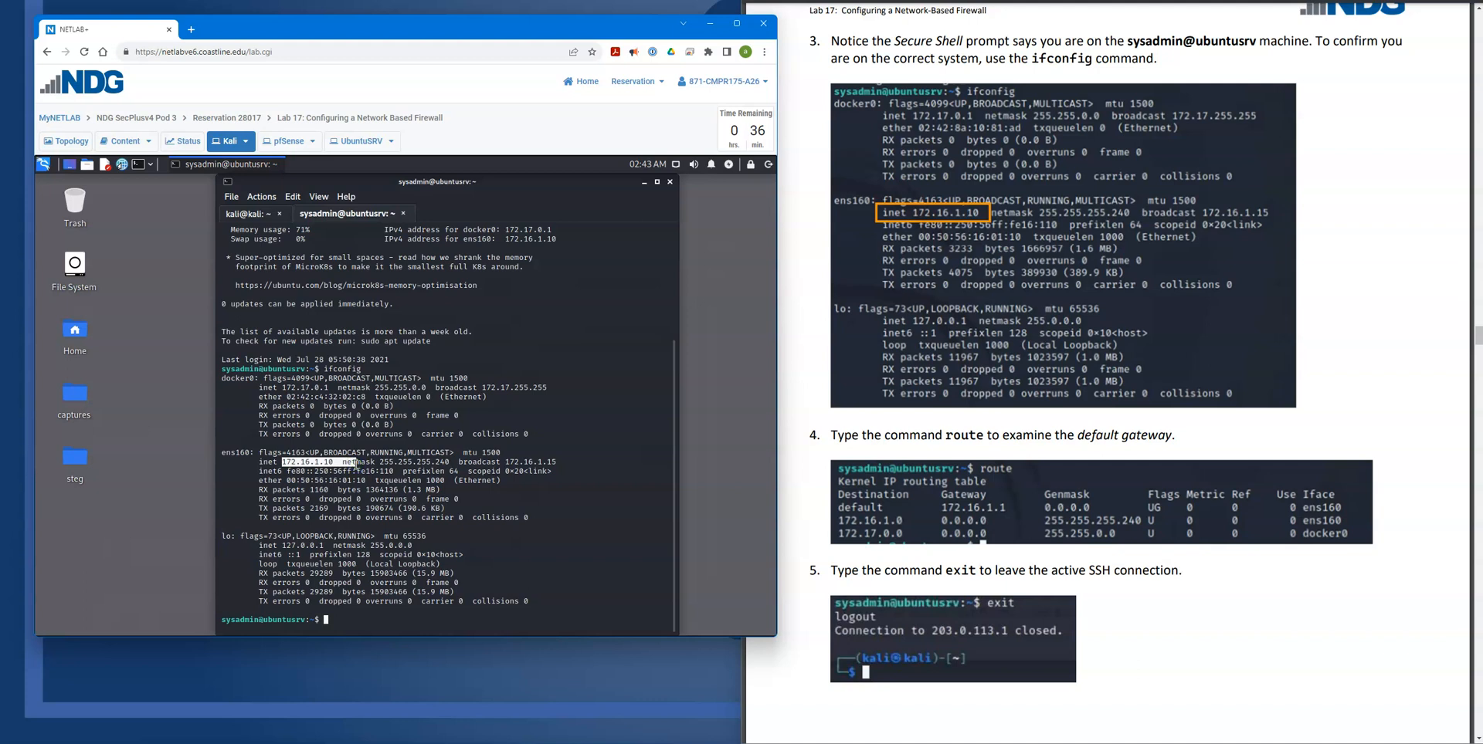
Step: Run route in the SSH session to examine the default gateway
click(326, 618)
click(425, 627)
text(route)
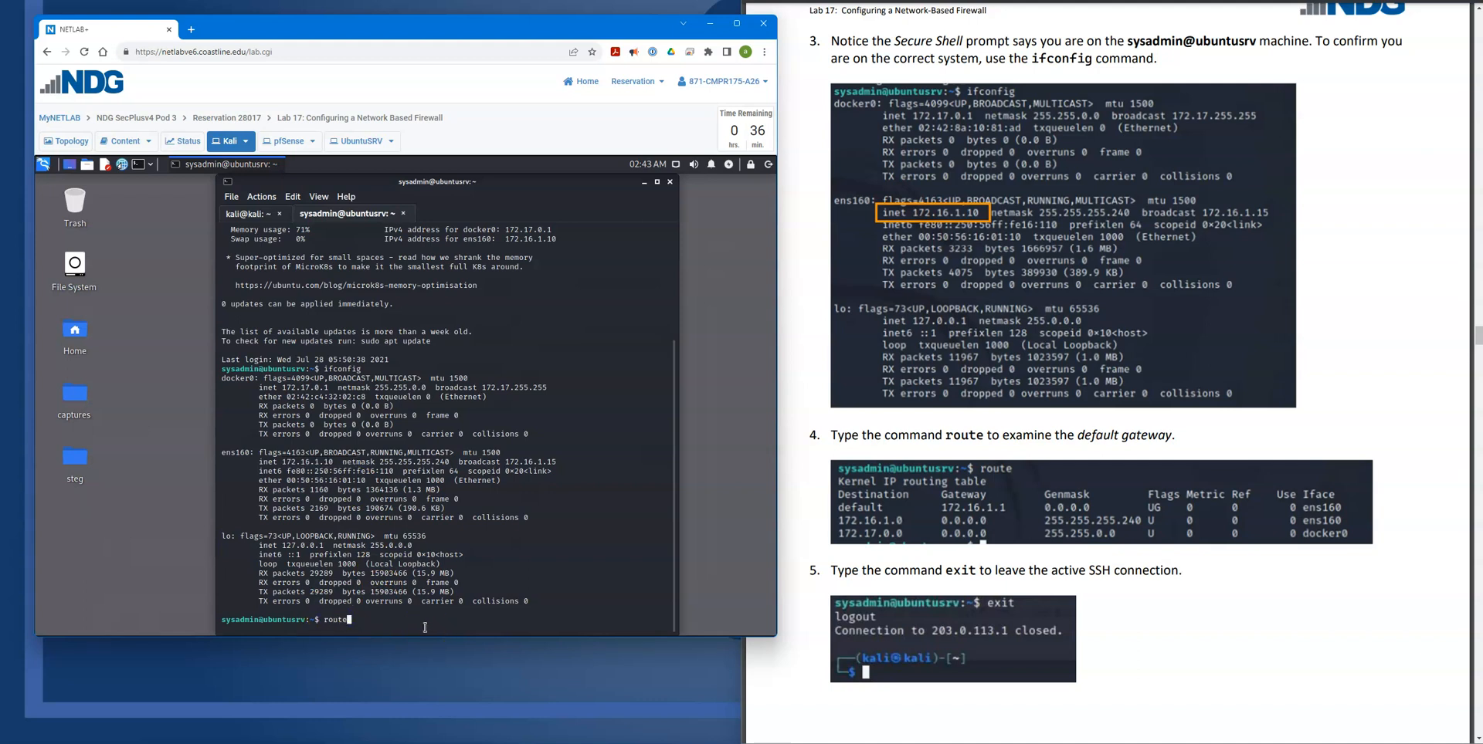
key(Return)
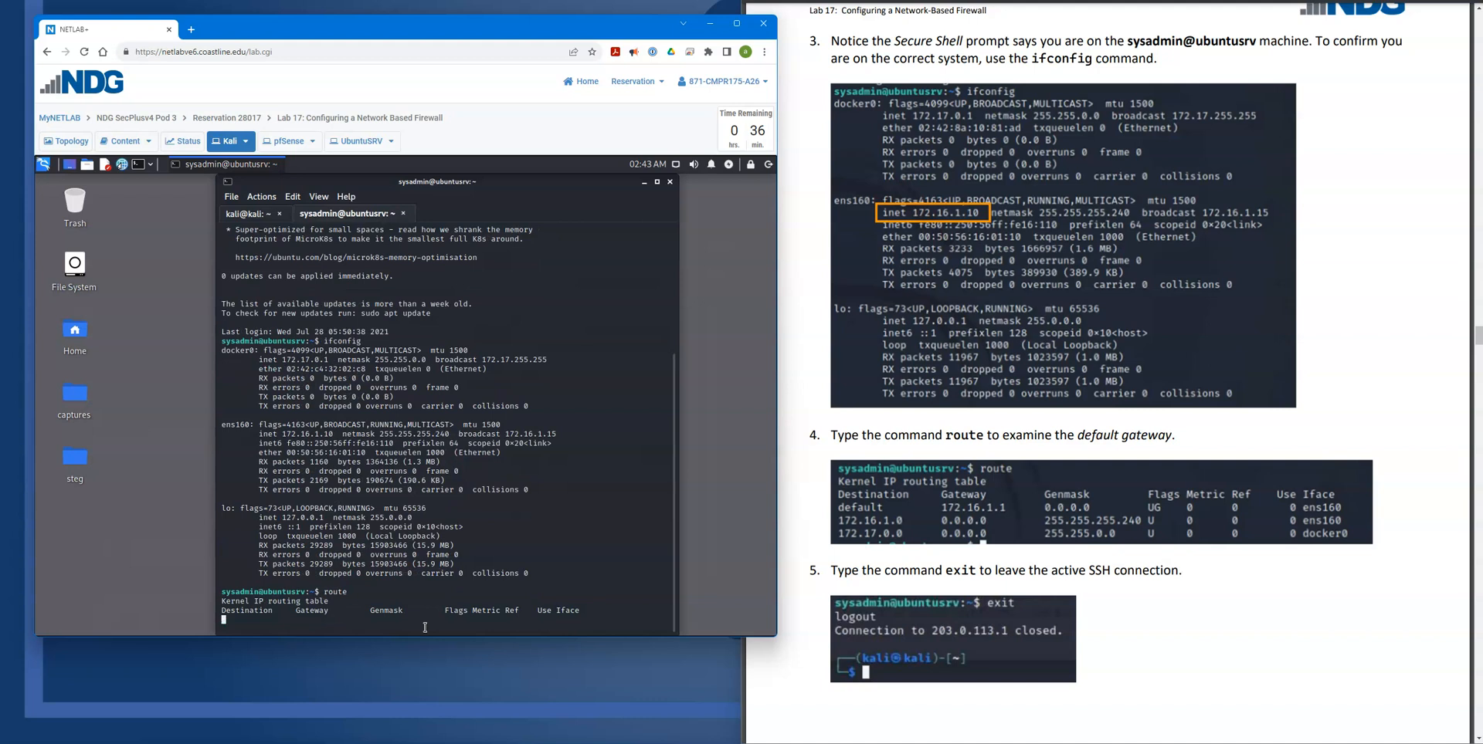
click(424, 600)
click(444, 625)
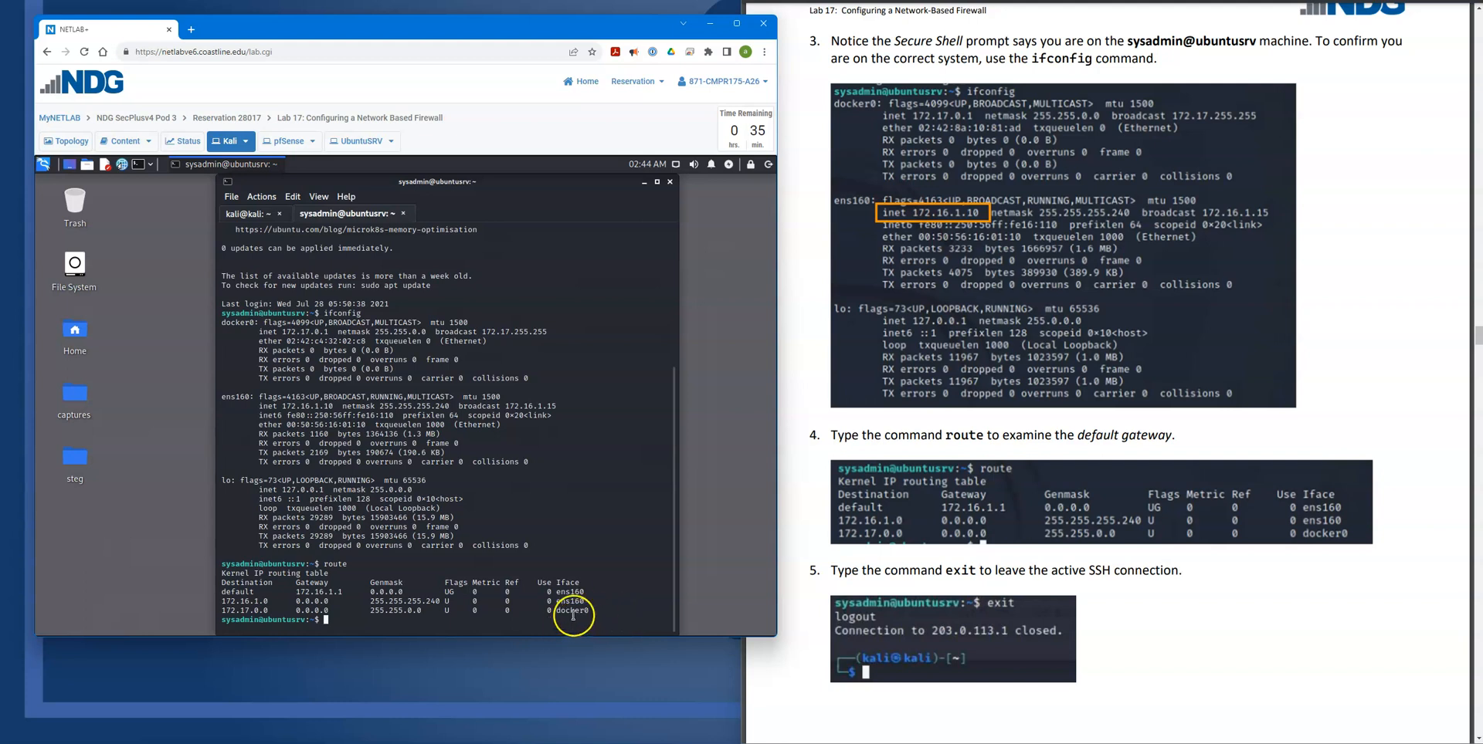
Step: Leave the SSH session with exit and bring the guide to section 3.1, Configuring VPN Server
text(exit)
key(Return)
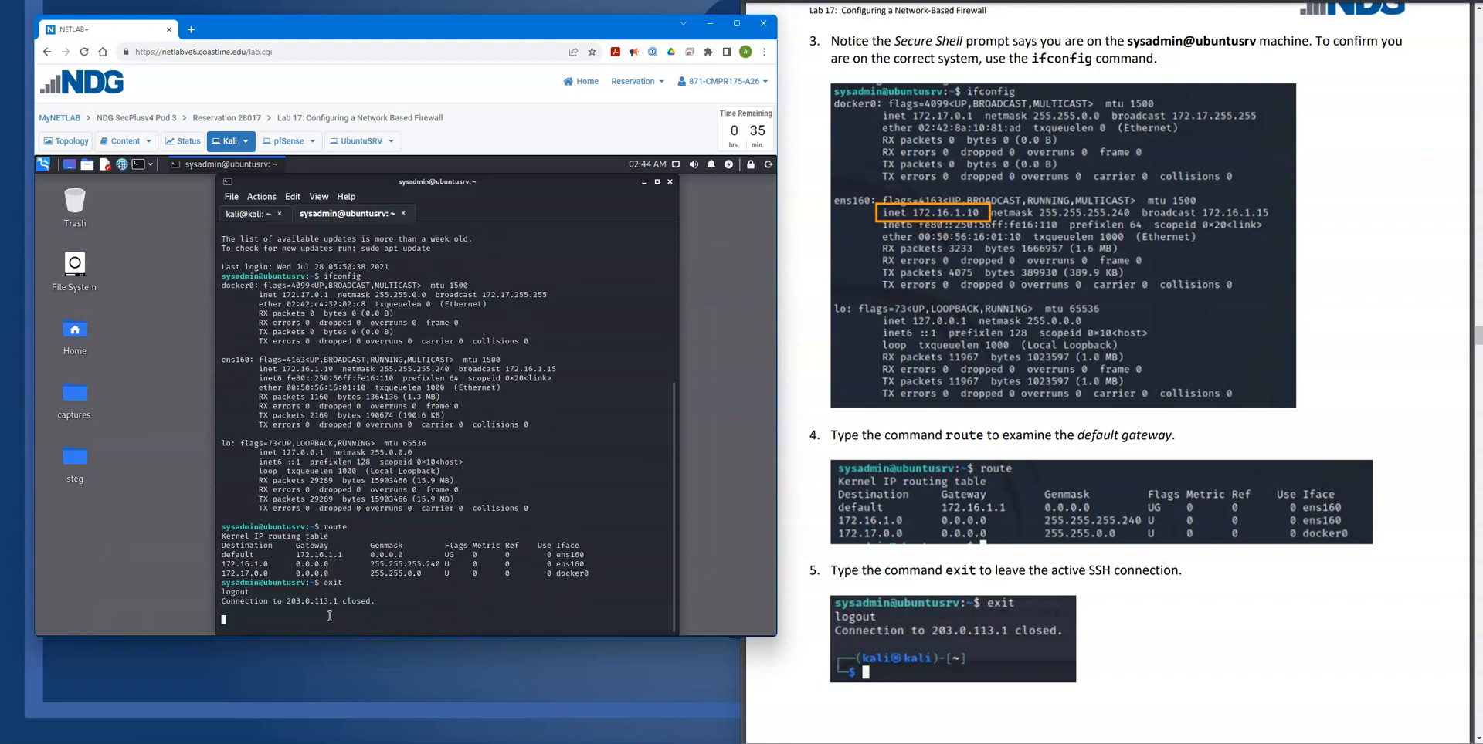
scroll(961, 645, down, 10)
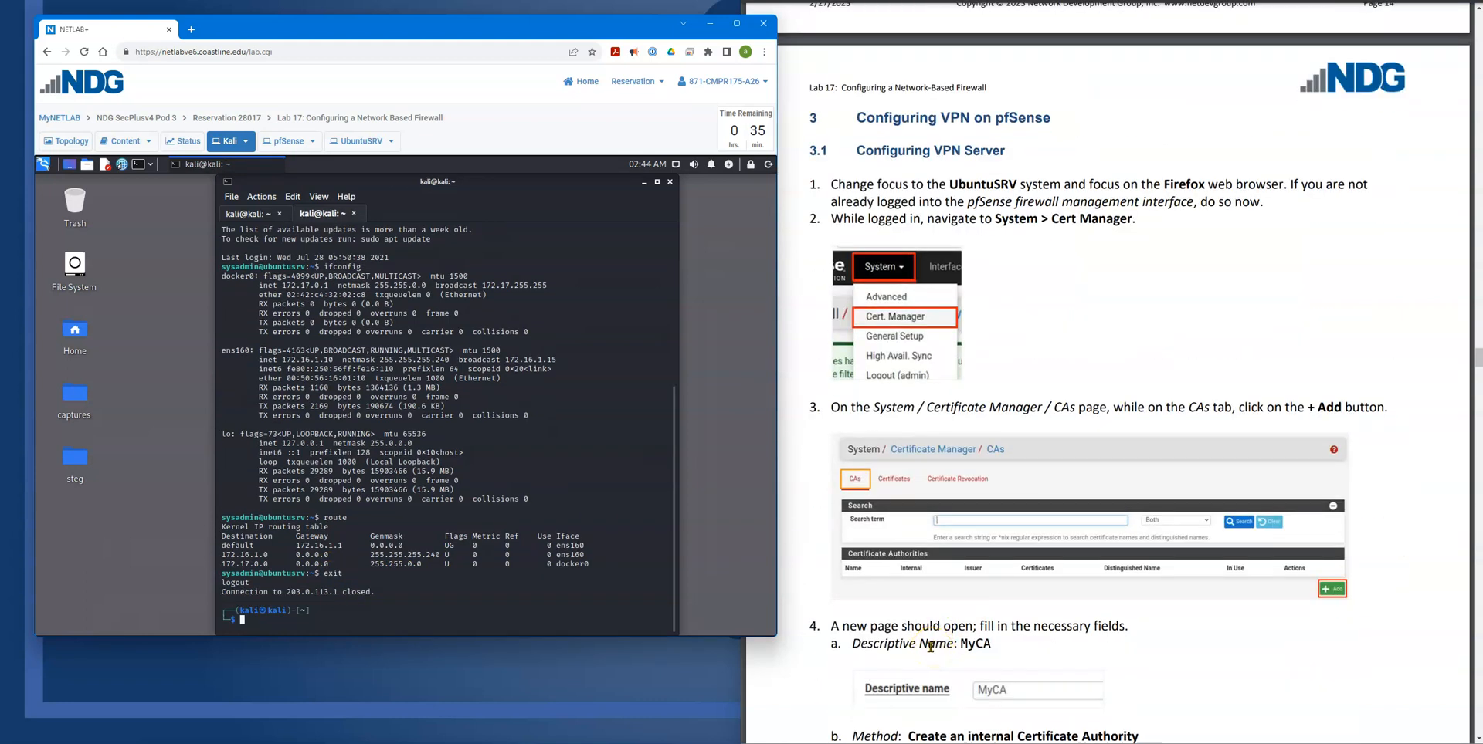
scroll(931, 647, down, 1)
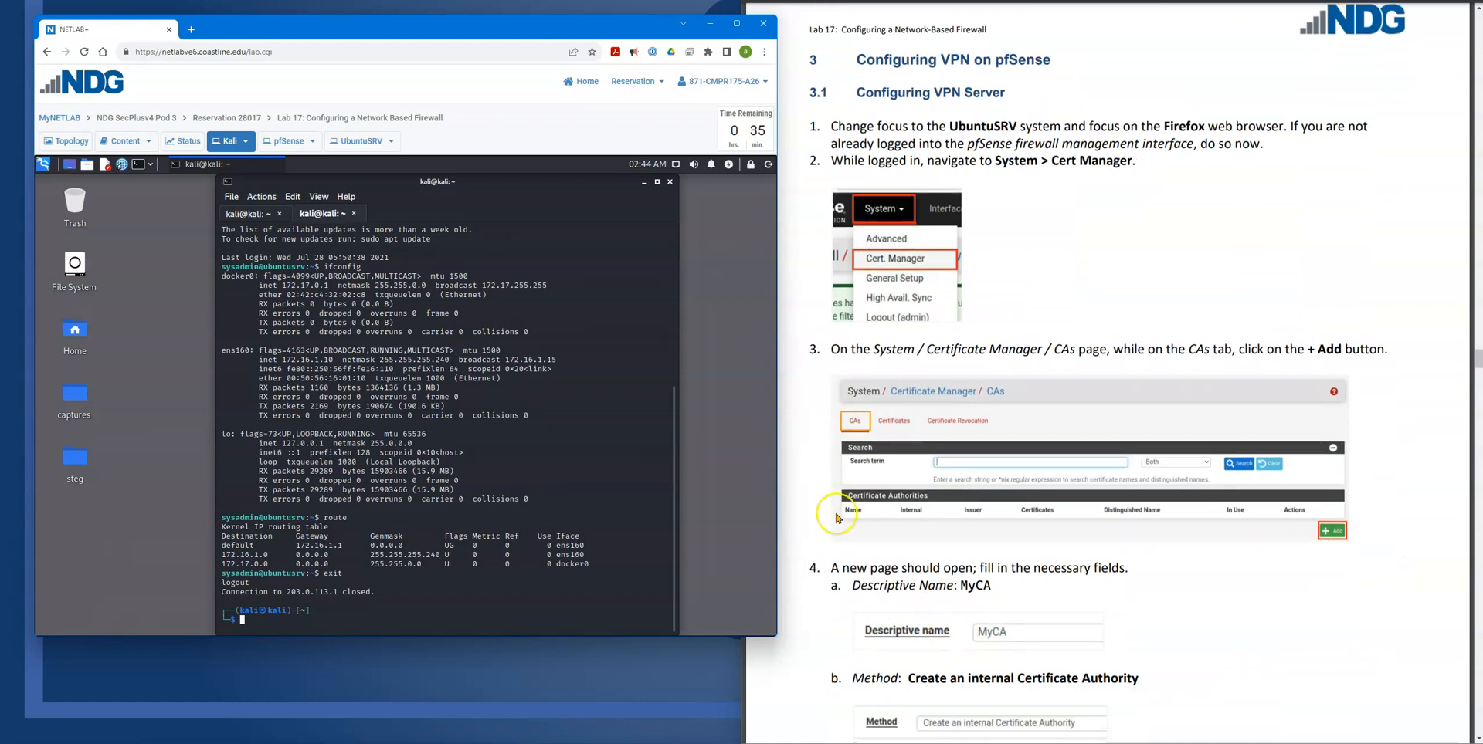